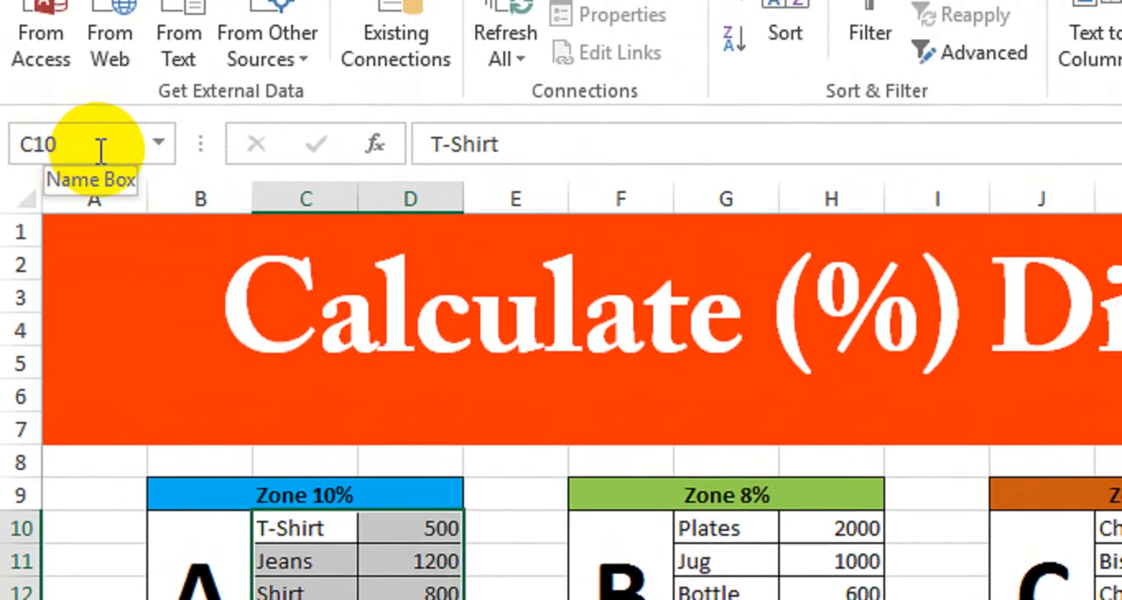
Name the Zone 10% product and price range AZone and the Zone 8% product and price range BZone
click(99, 151)
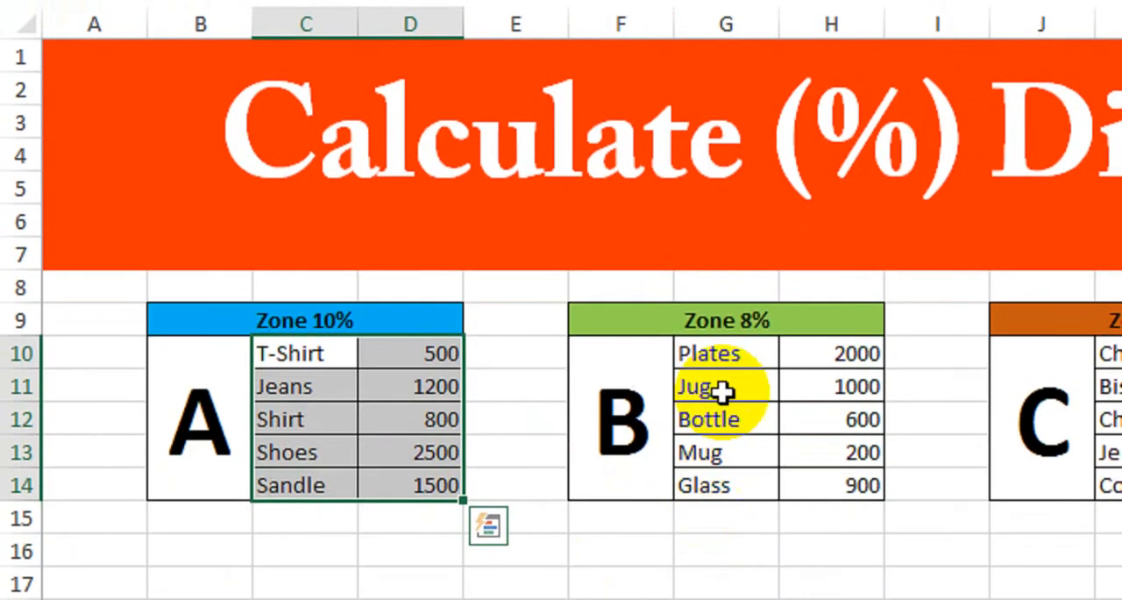
drag(721, 358, 837, 488)
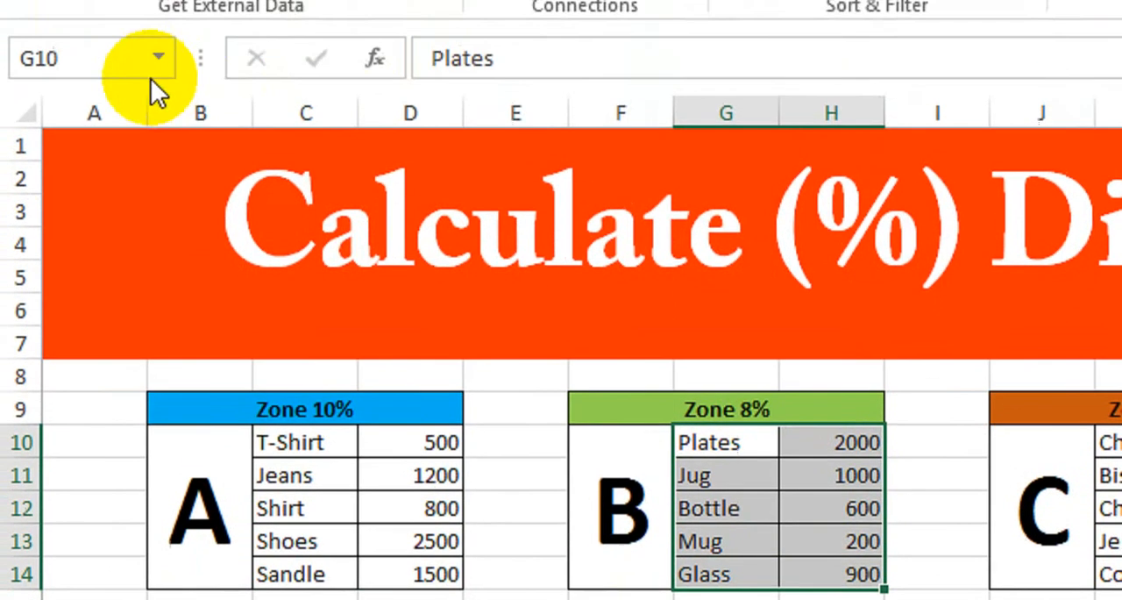
click(105, 59)
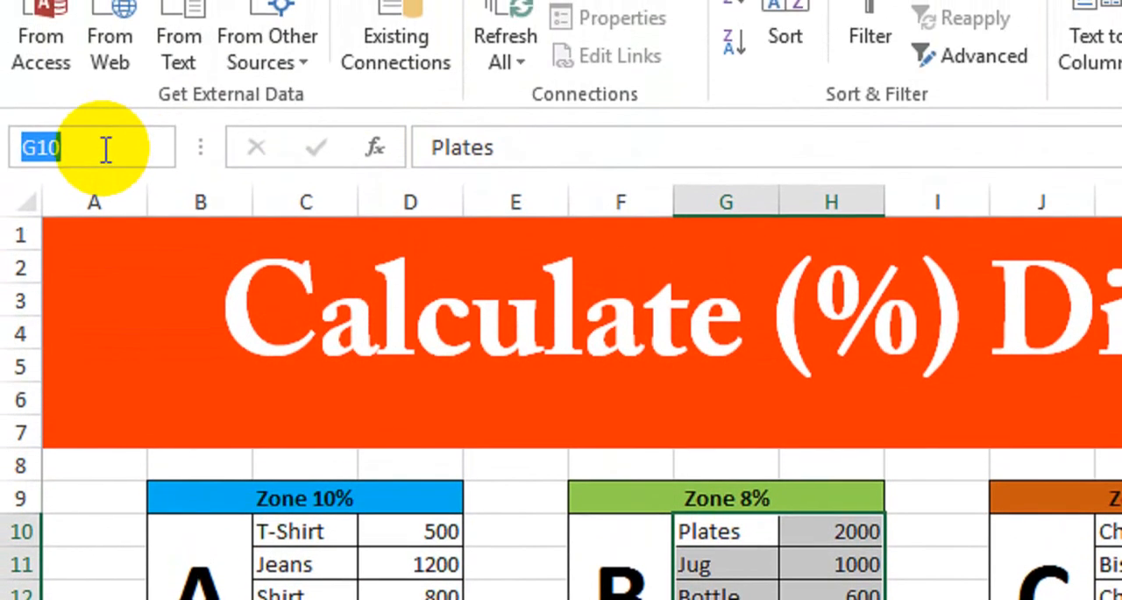
text(B)
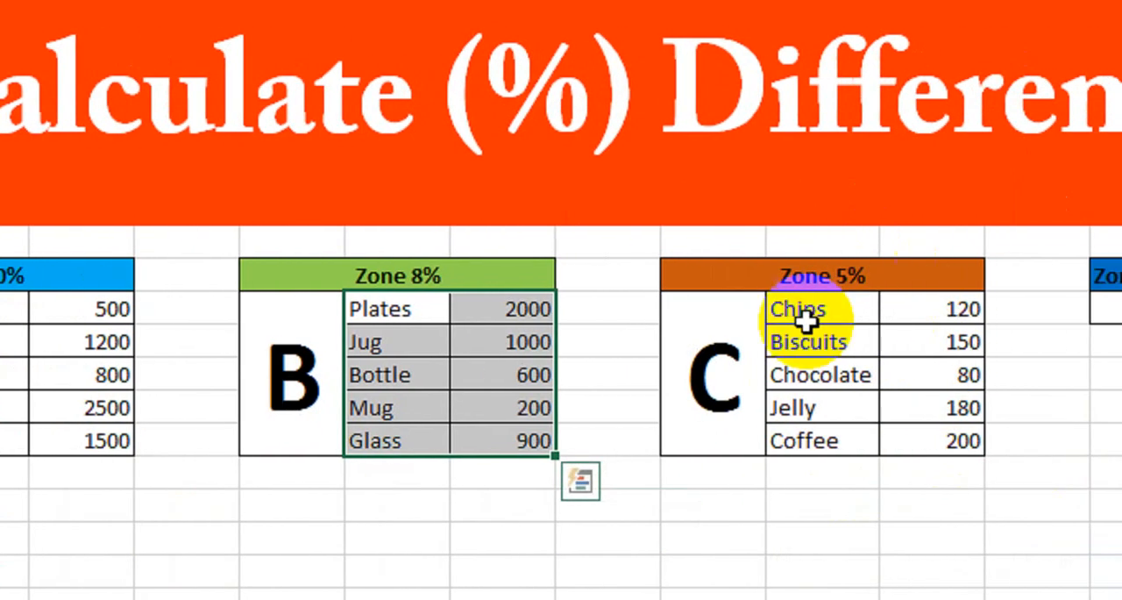
Select the products and prices under Zone 5% and name the range CZone
drag(789, 307, 934, 417)
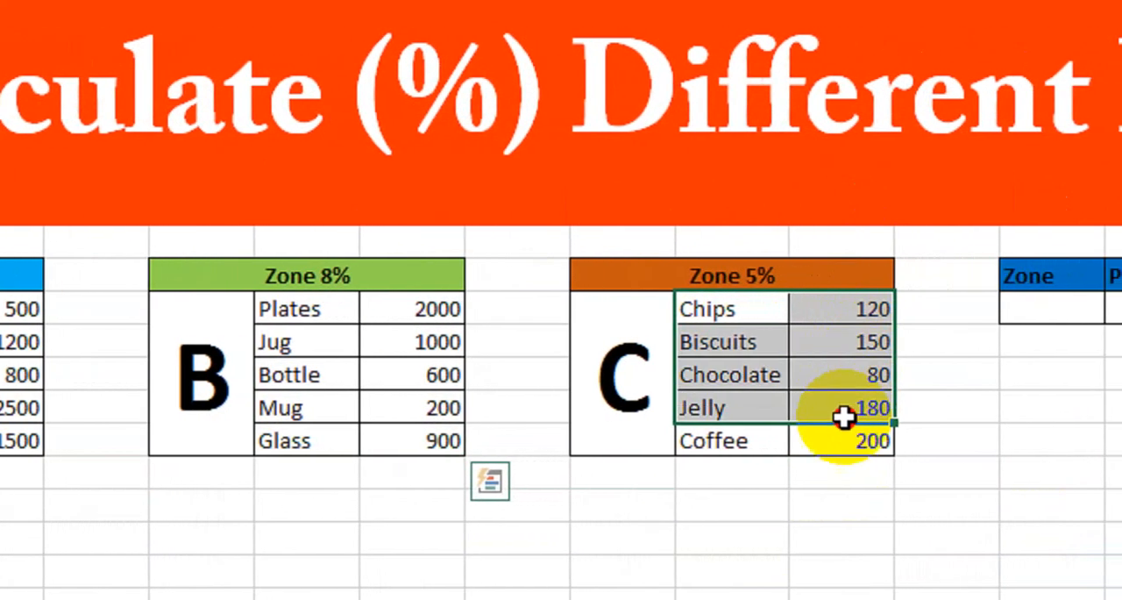
drag(843, 417, 829, 439)
click(99, 109)
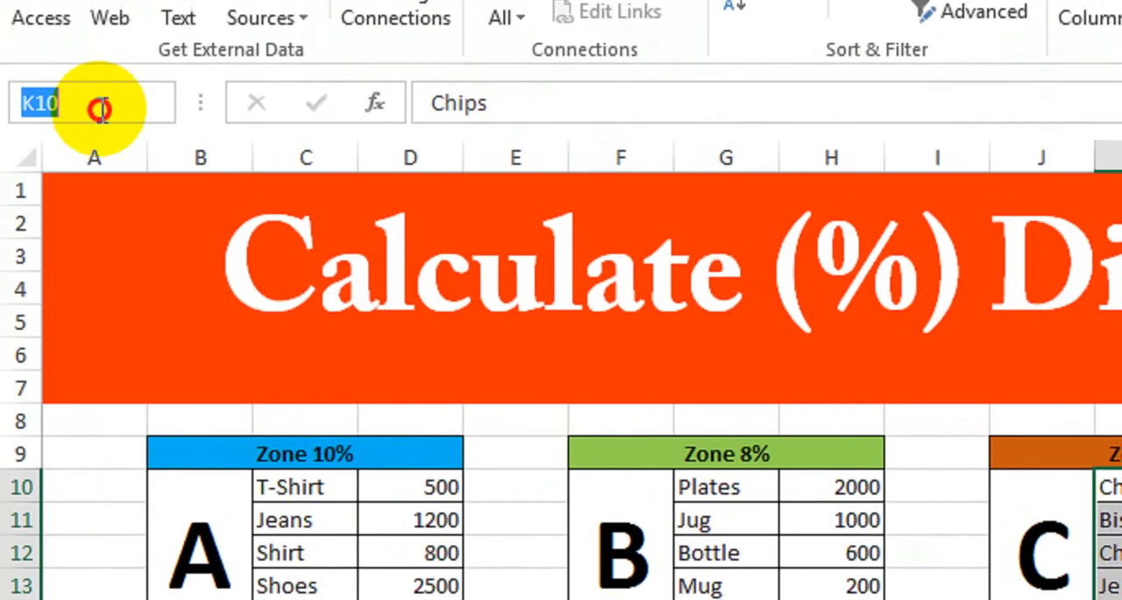
text(c)
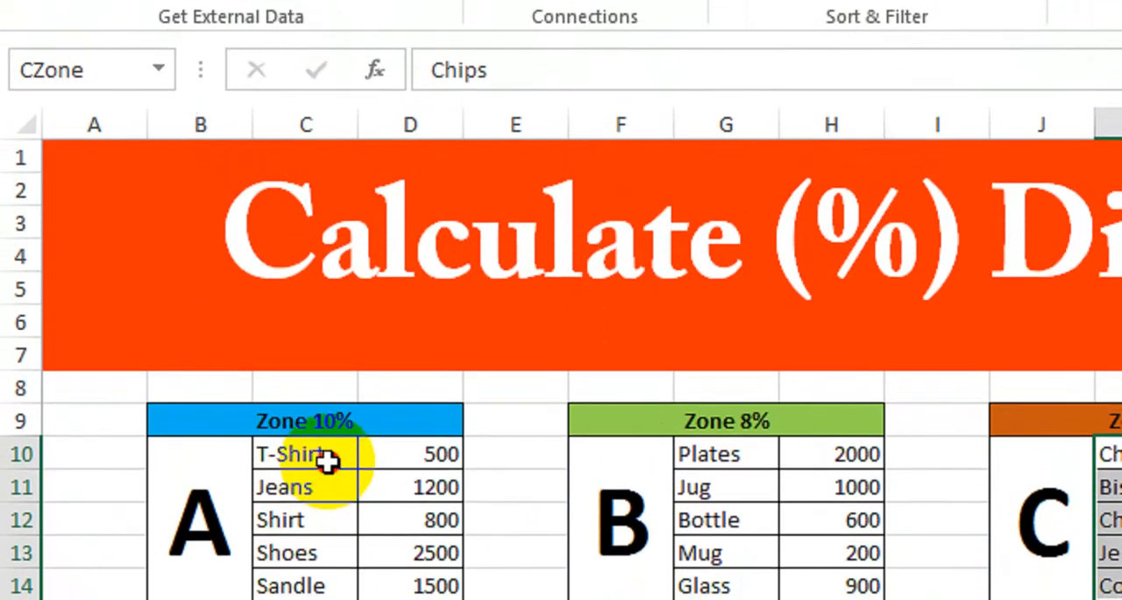
Reselect the Zone 10% products and prices to check the name assigned to that range
drag(324, 533, 416, 599)
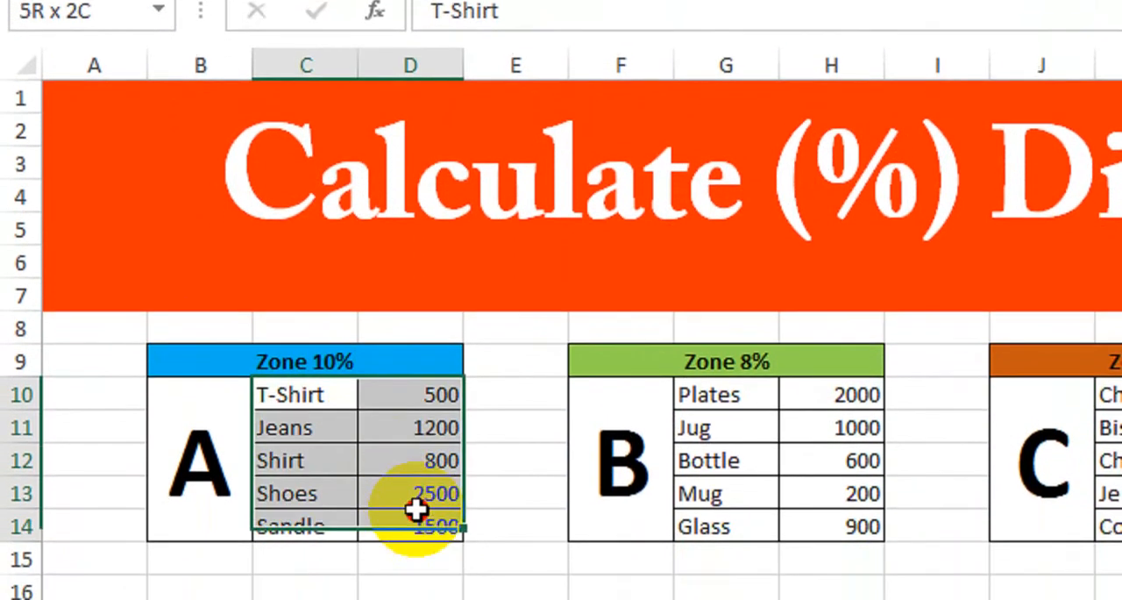
drag(415, 509, 417, 513)
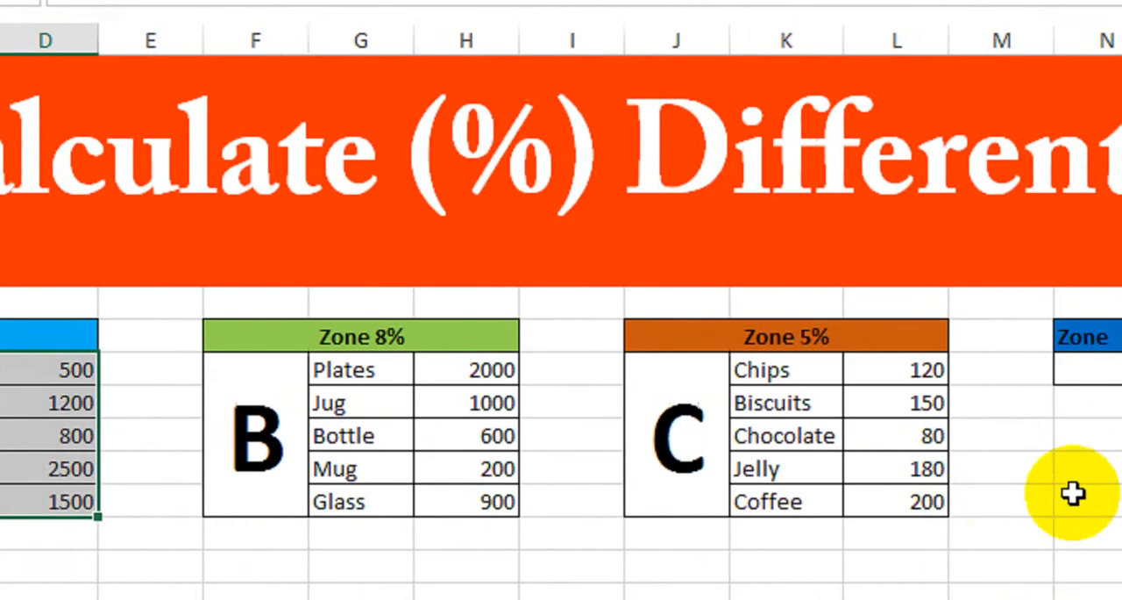
click(1075, 474)
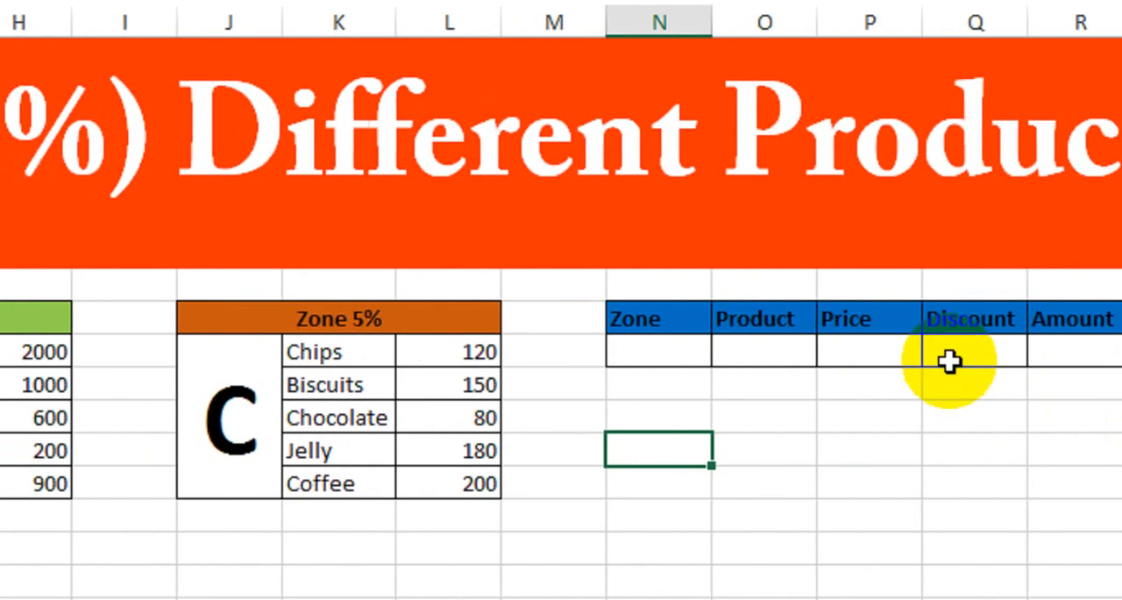
Start a VLOOKUP formula in Price cell P10 with the Product cell O10 as the lookup value
click(856, 348)
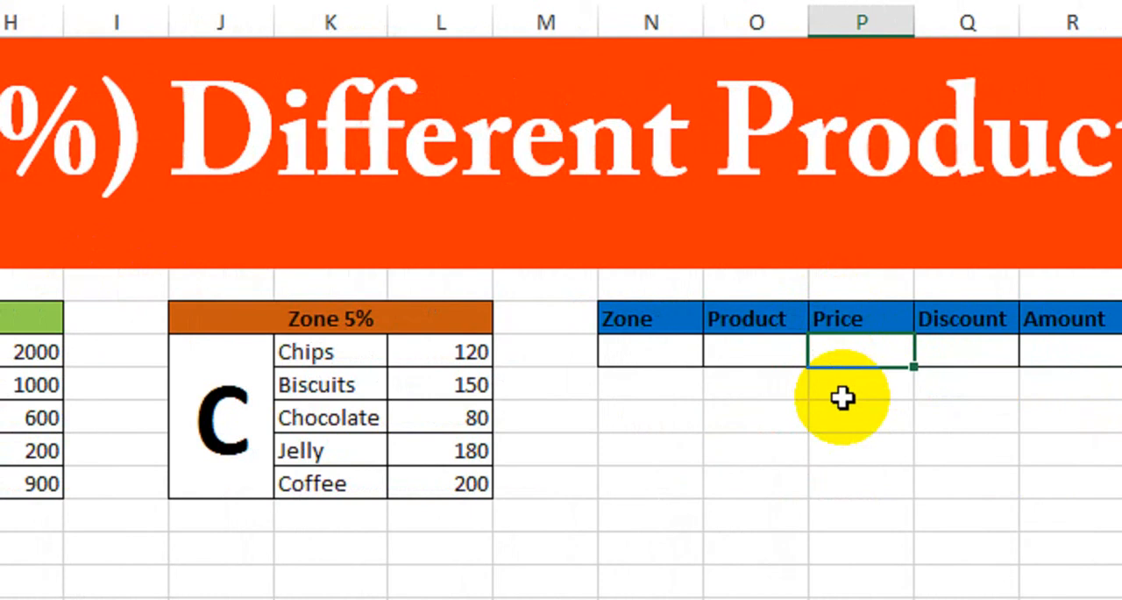
text(vlo)
key(Tab)
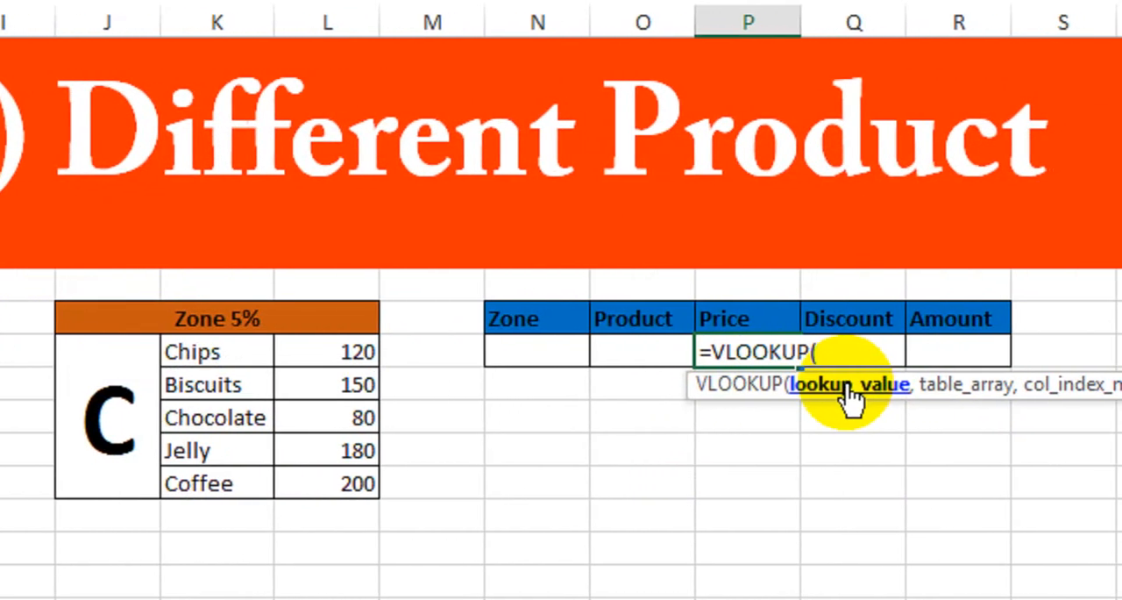
click(648, 352)
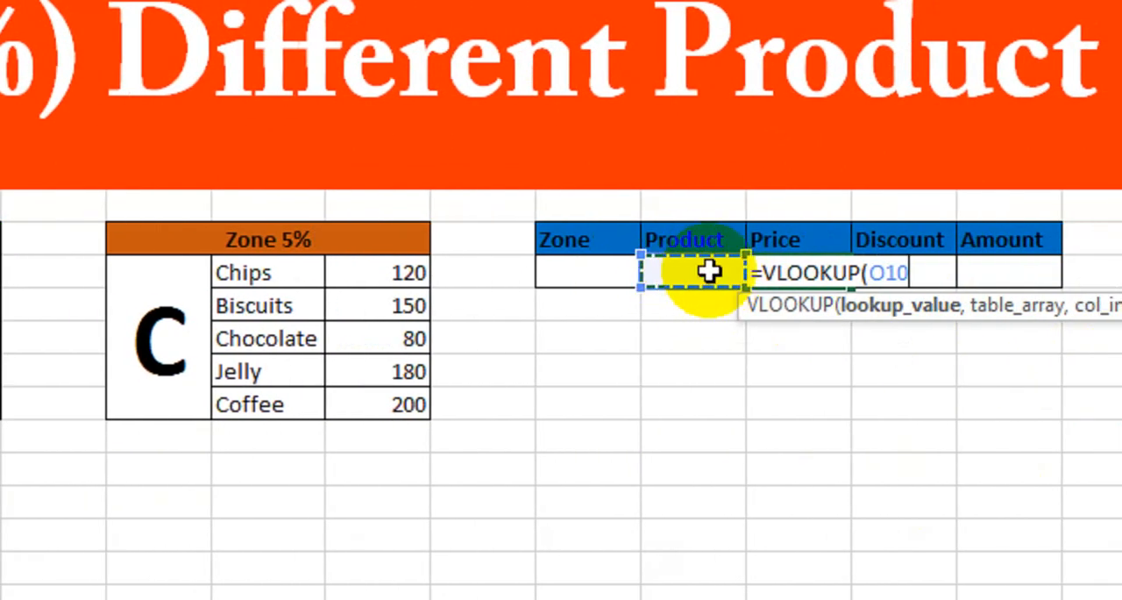
text(,)
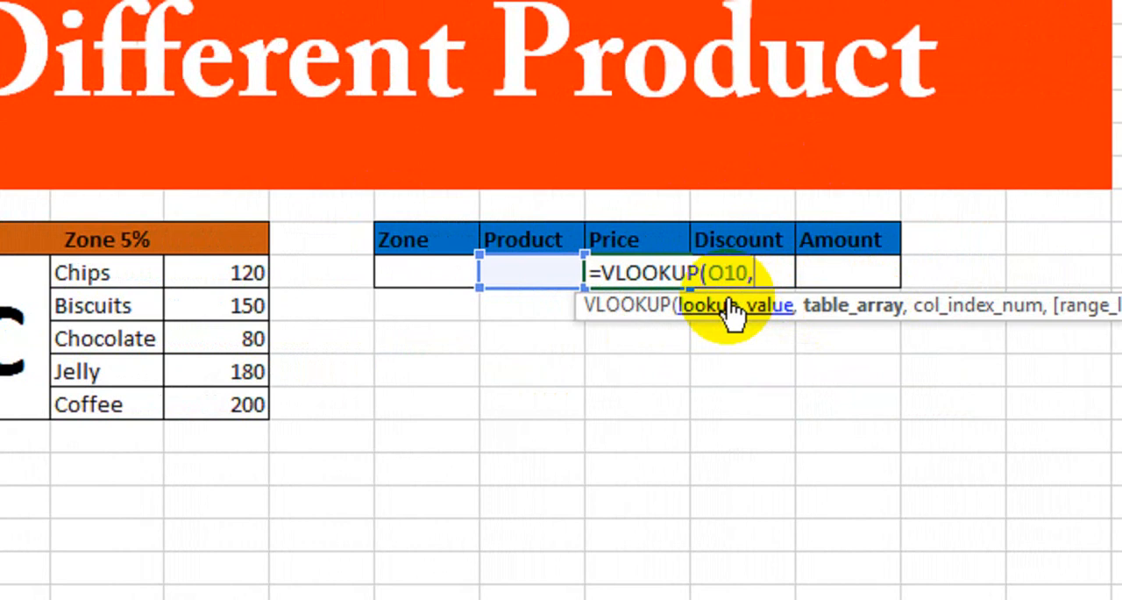
Begin the table array argument with an IF that returns AZone when Zone cell N10 equals "A"
text(if)
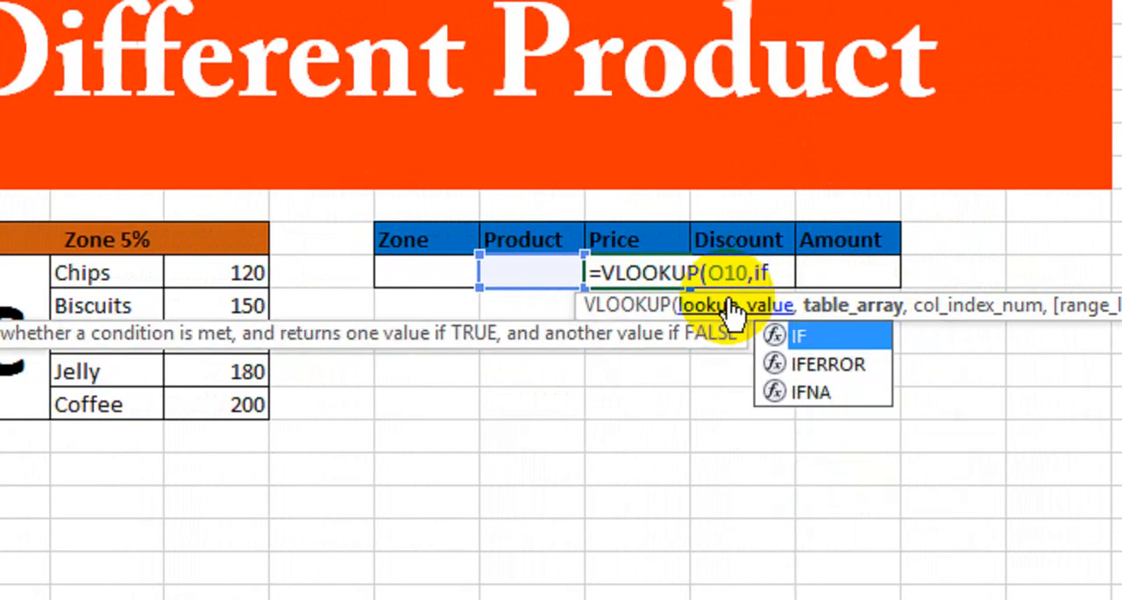
key(Tab)
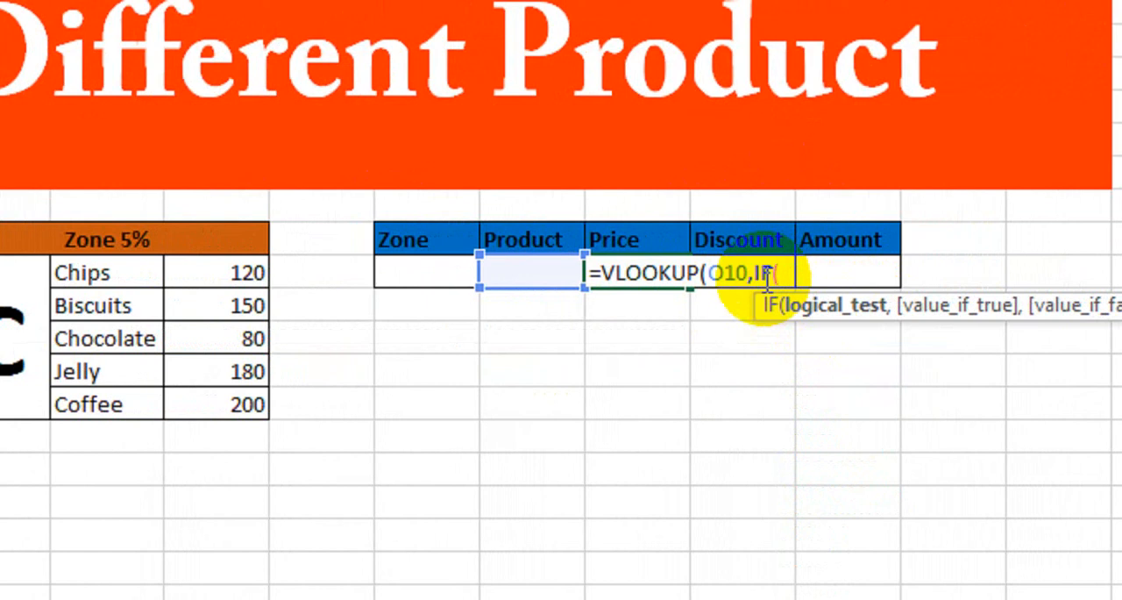
click(409, 273)
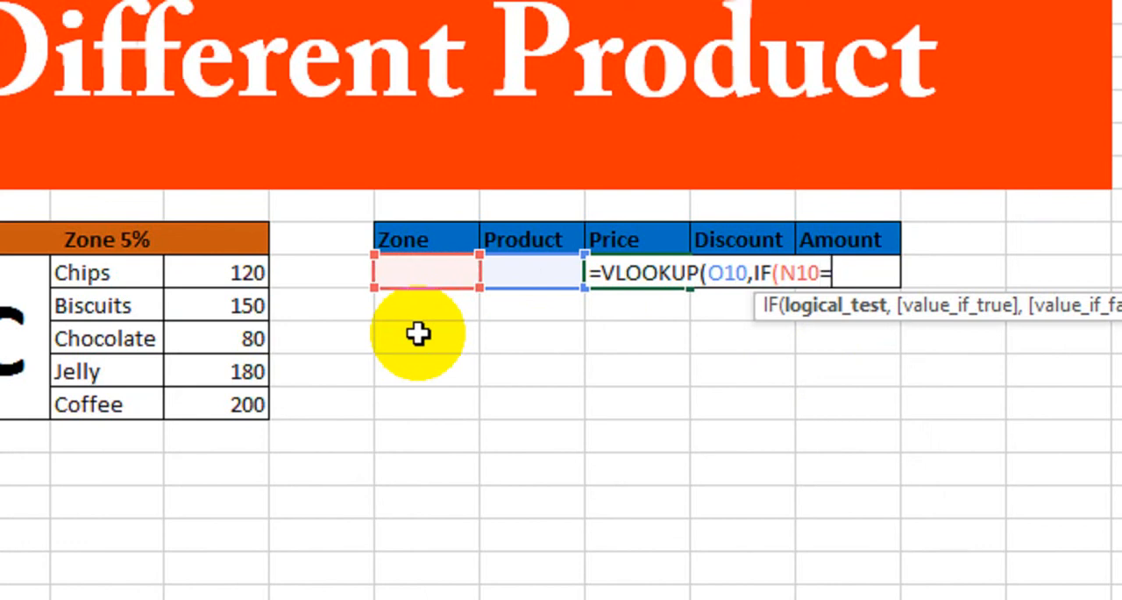
text(="A",)
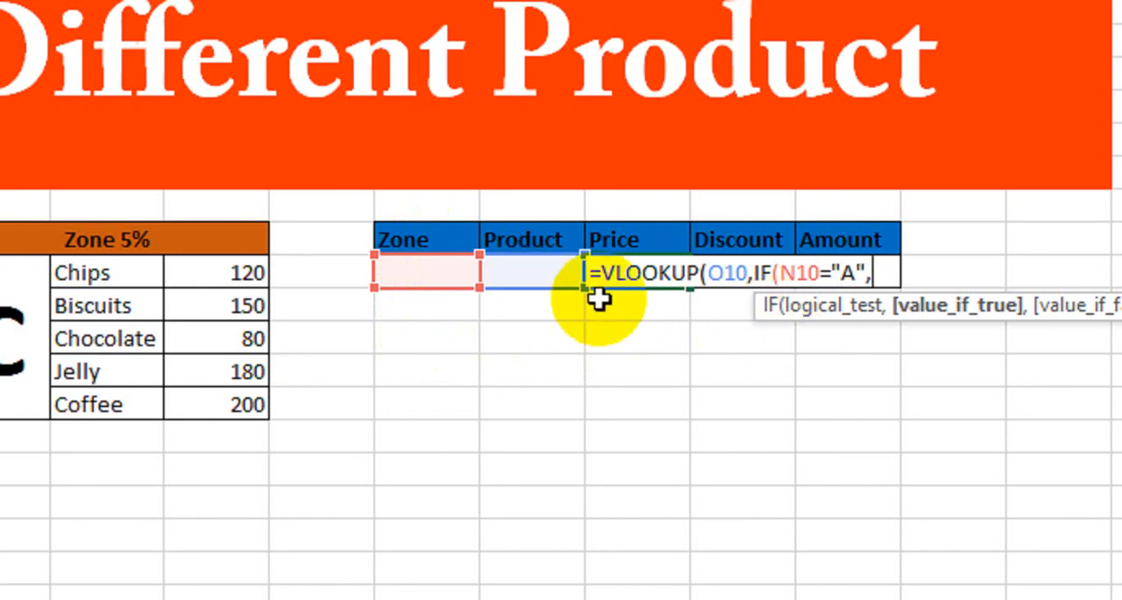
text(A)
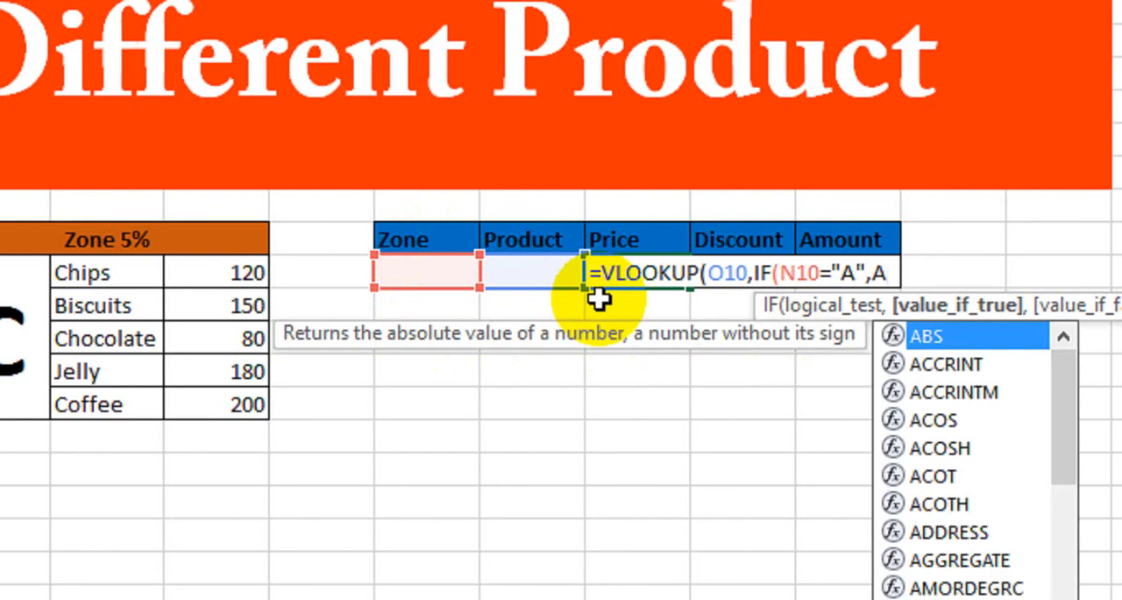
text(Z)
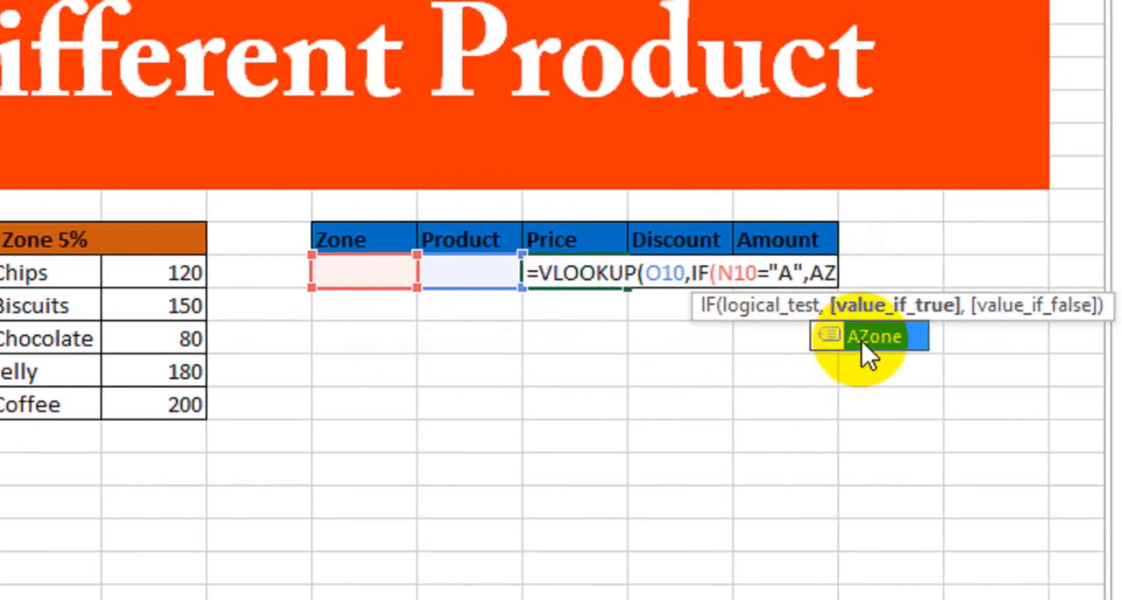
double_click(855, 337)
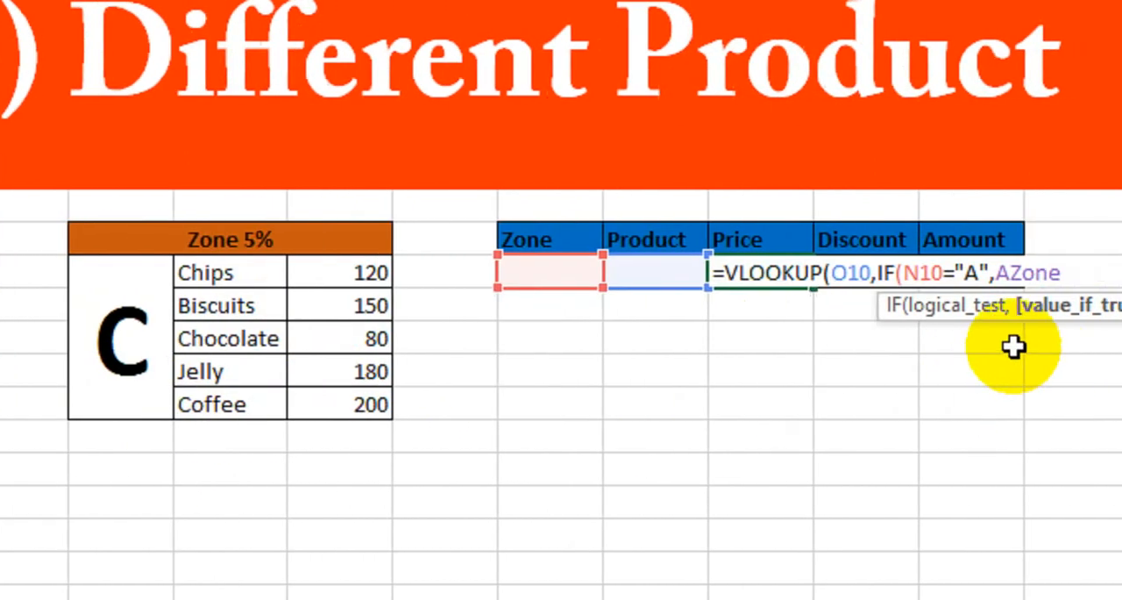
Nest a second IF as the false value, returning BZone when N10 equals "B"
text(,i)
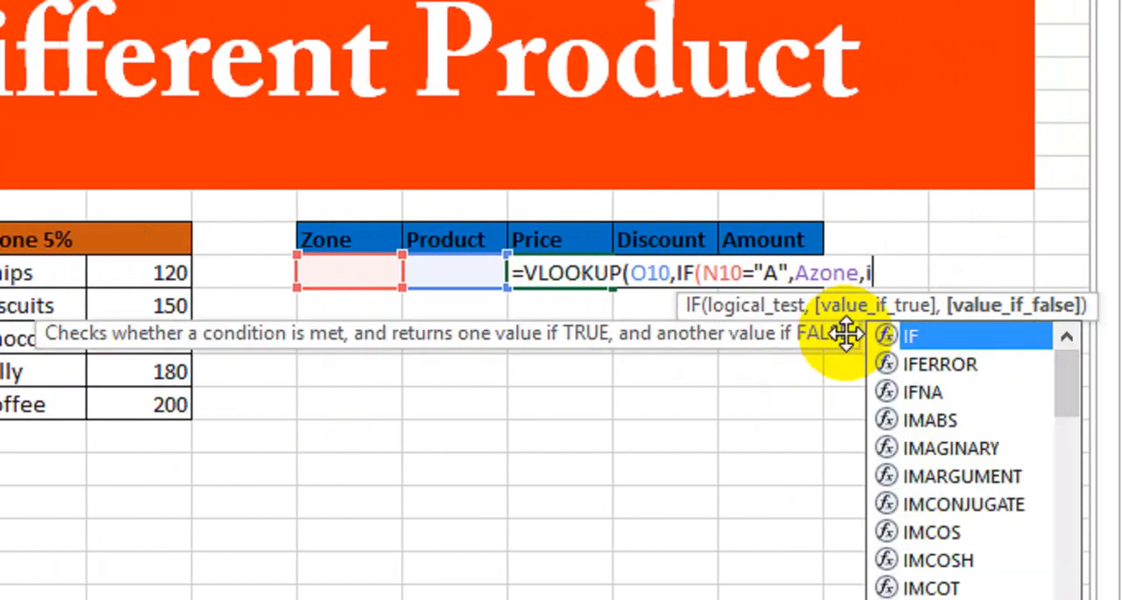
key(Tab)
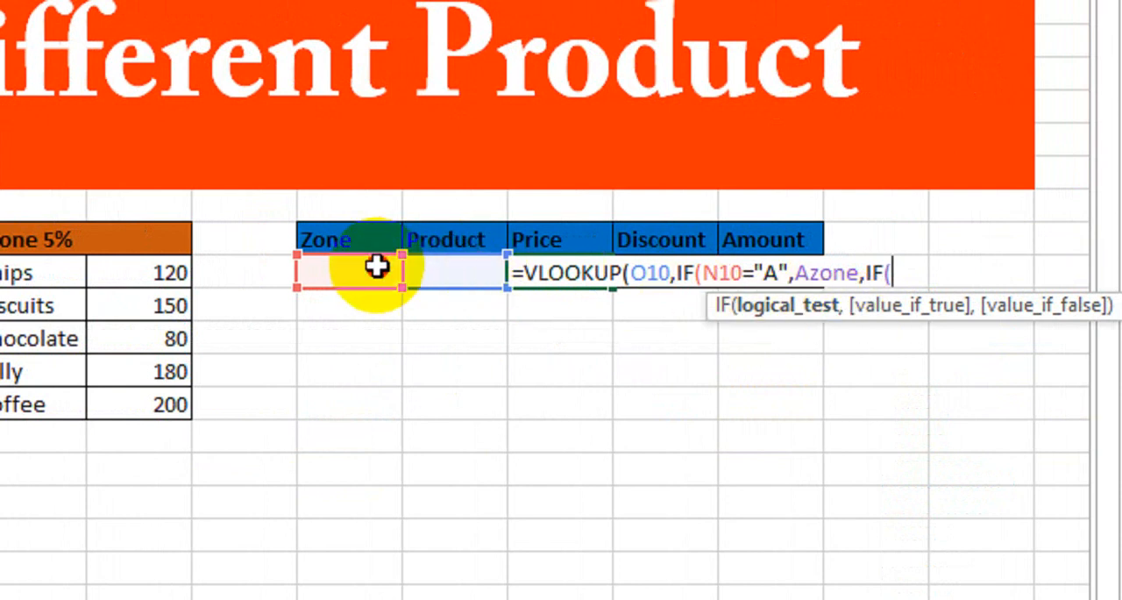
click(377, 264)
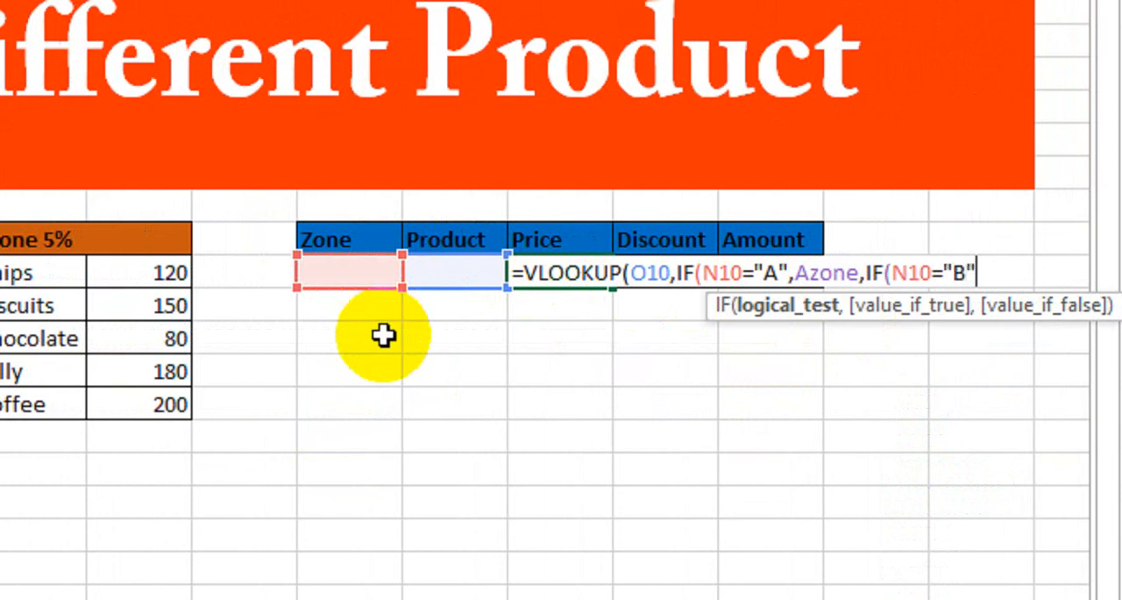
text(="B",)
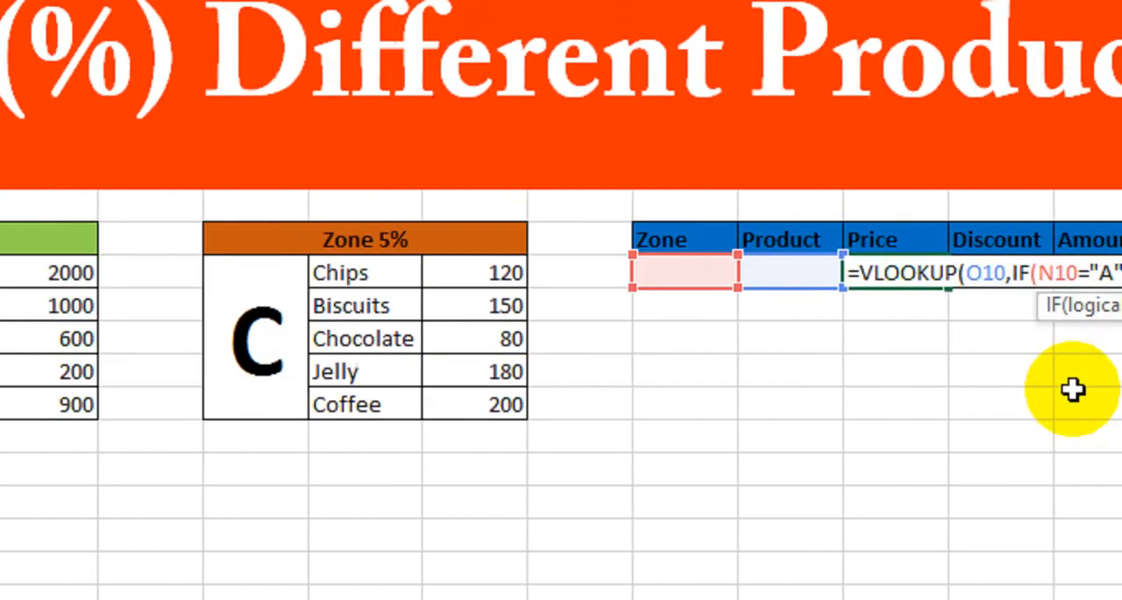
text(BZ)
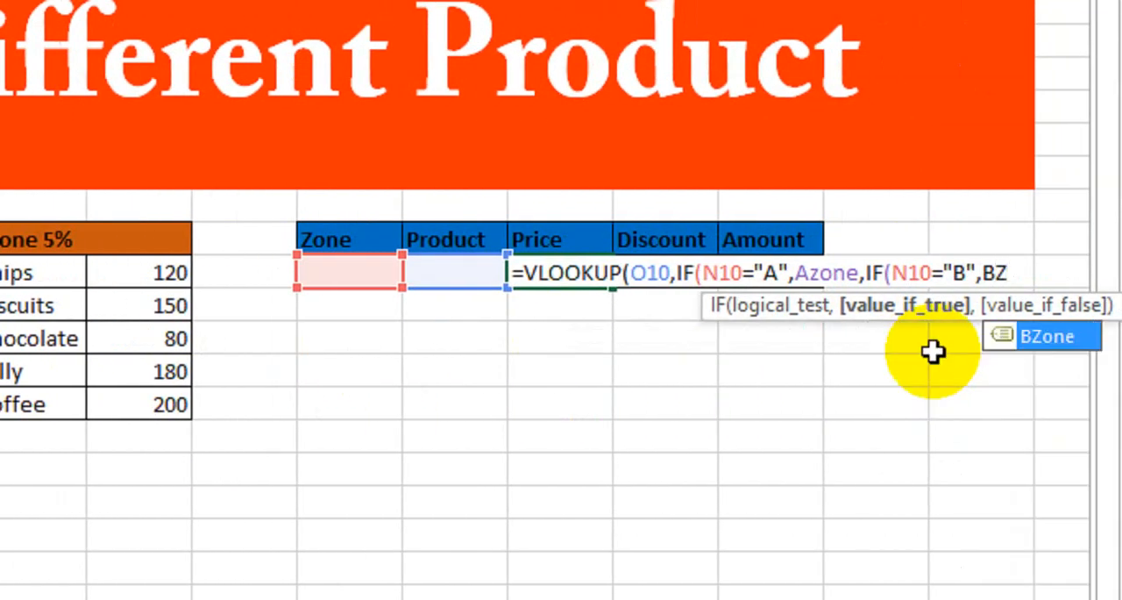
key(Tab)
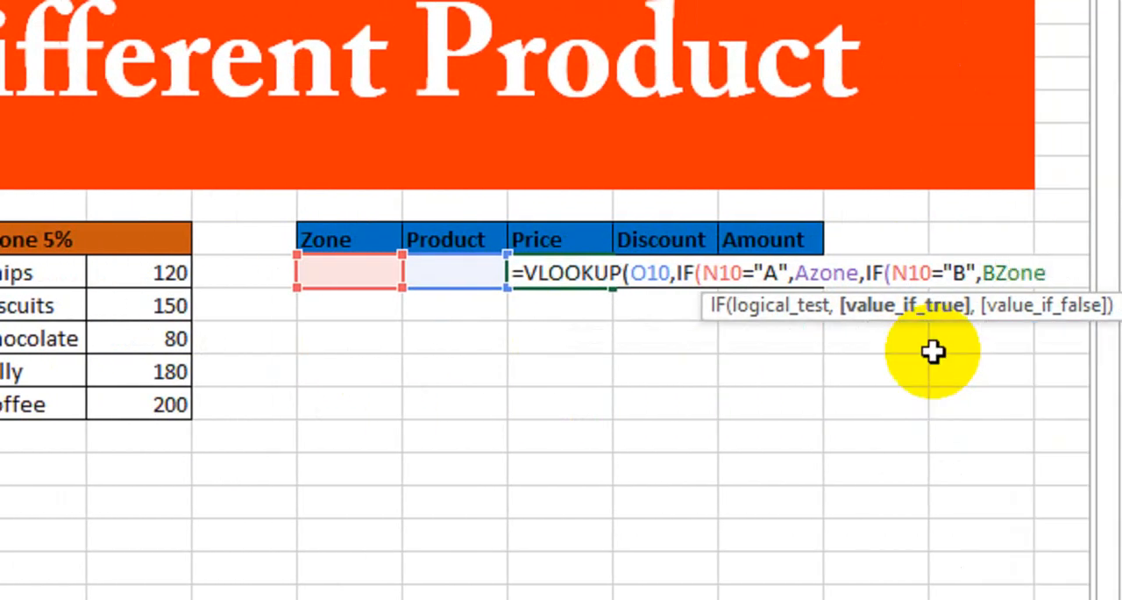
Nest a third IF returning CZone when N10 equals "C", and close all three IF functions
text(,if)
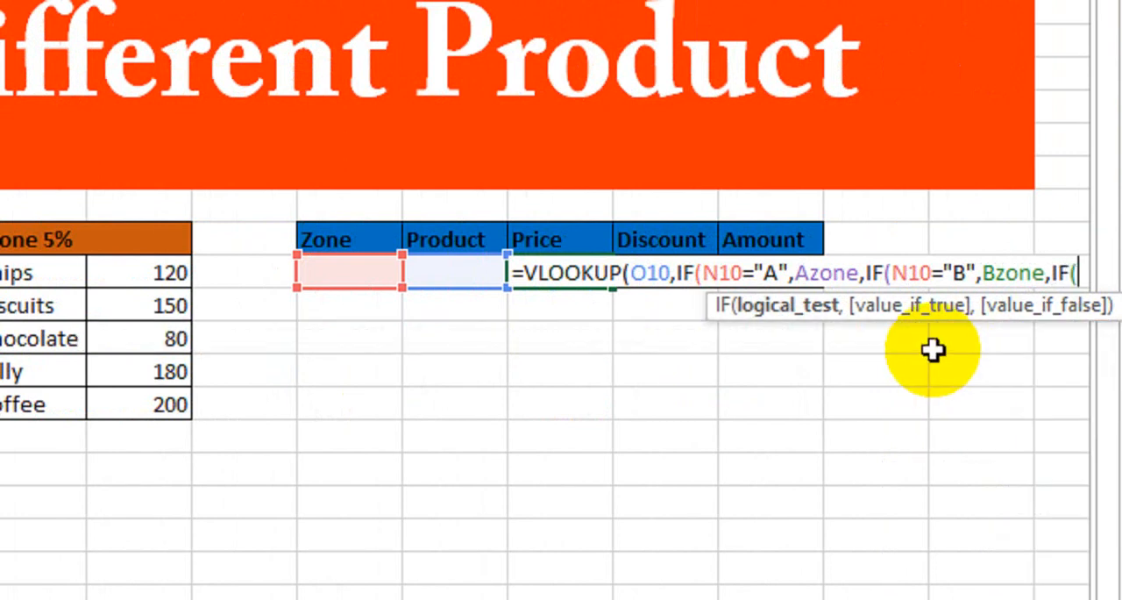
click(364, 273)
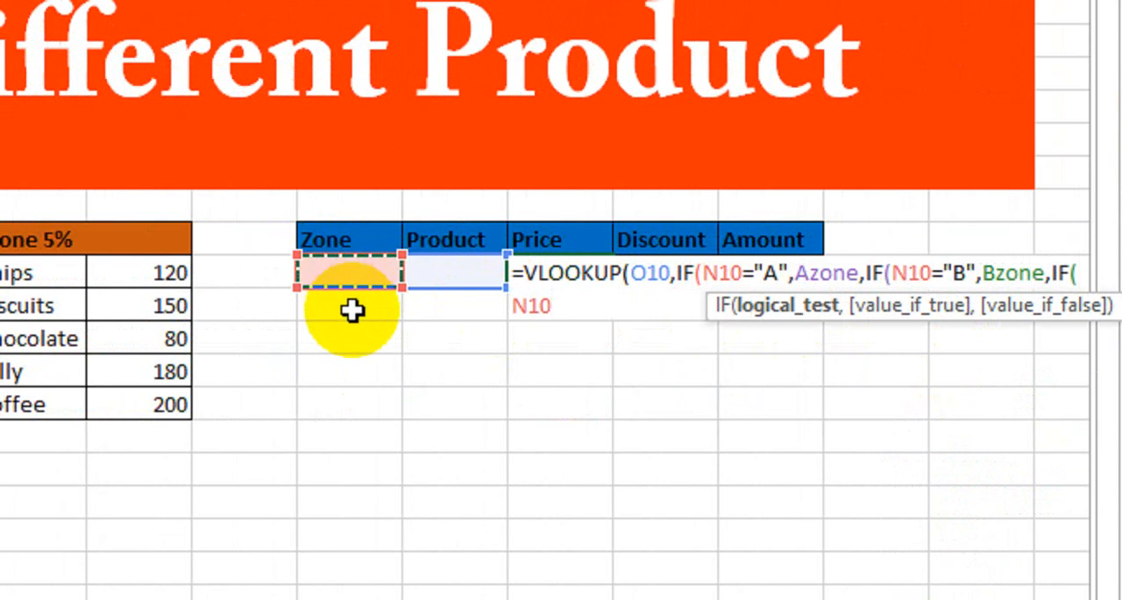
text(="C)
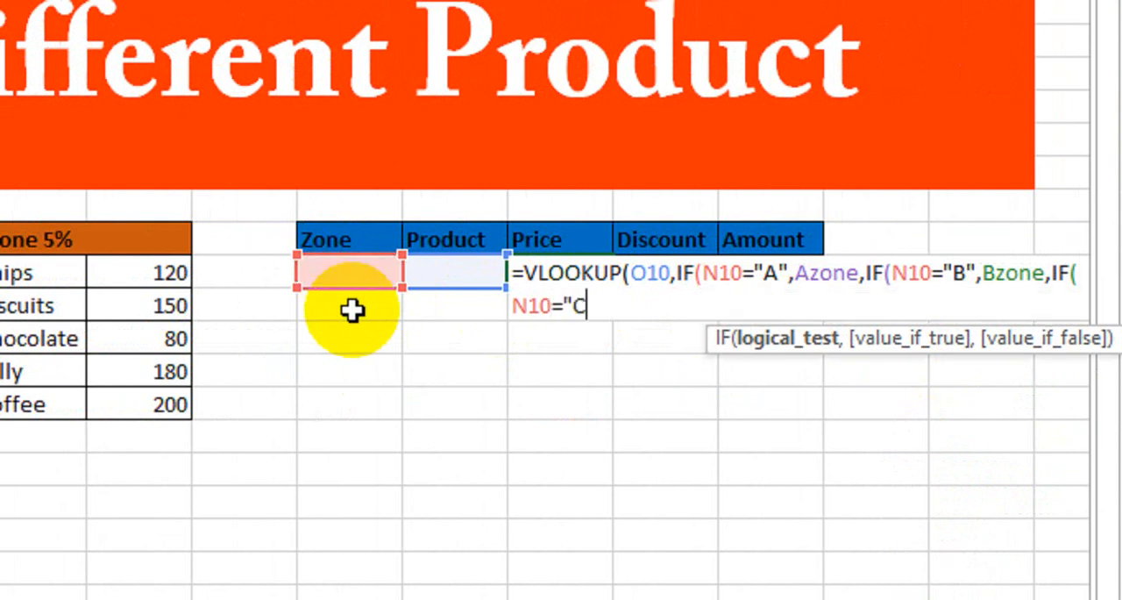
text(",)
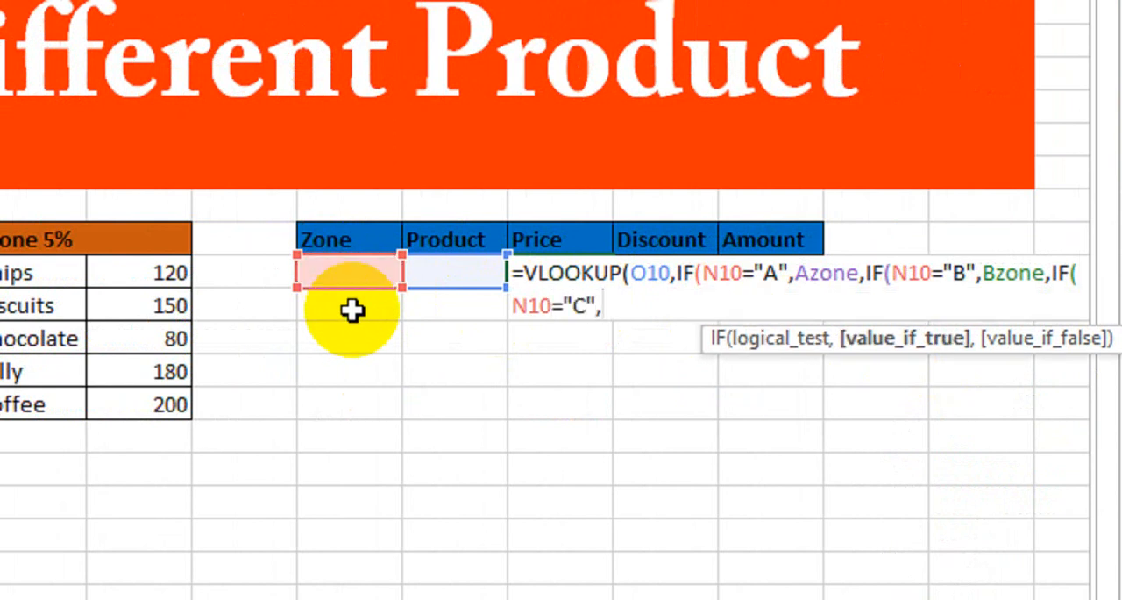
text(CZone)
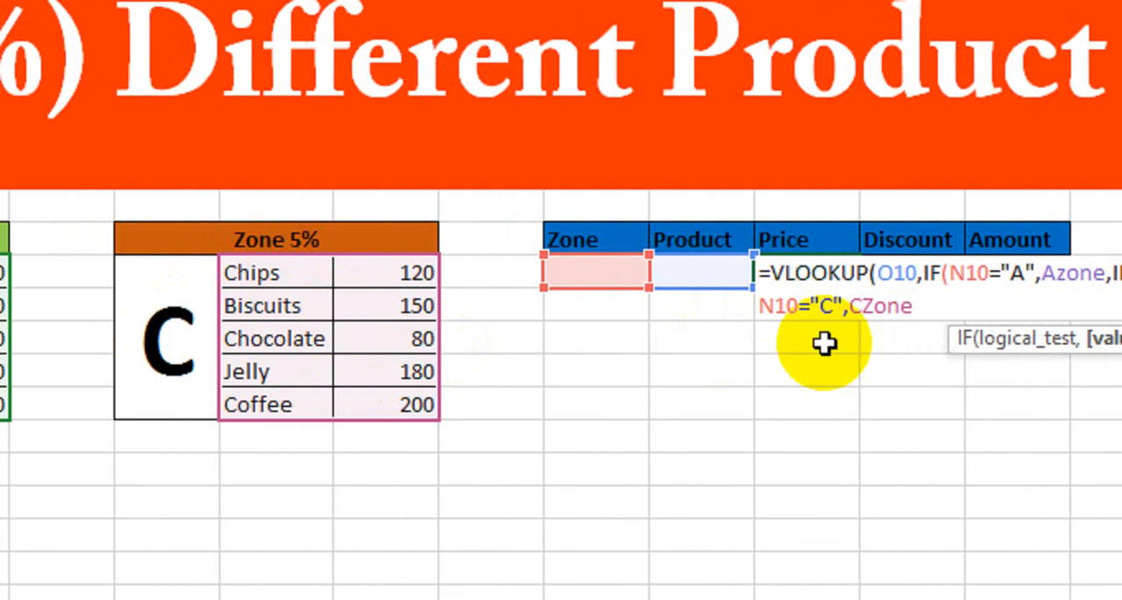
text()))
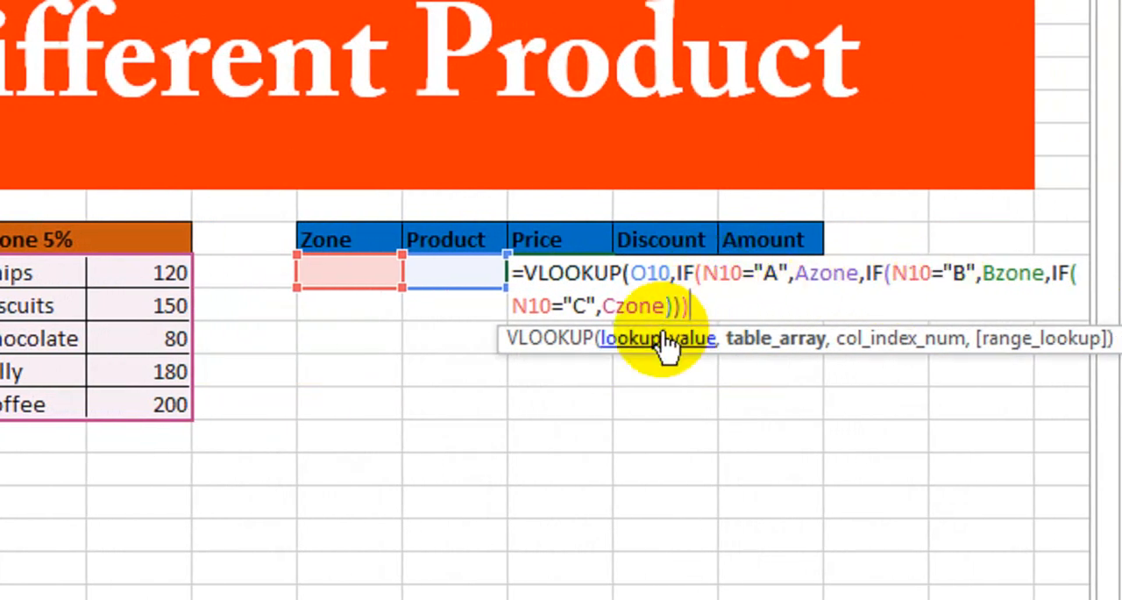
Add COLUMNS(C10:D10) as the column index argument of the VLOOKUP formula in Price cell P10
text(,)
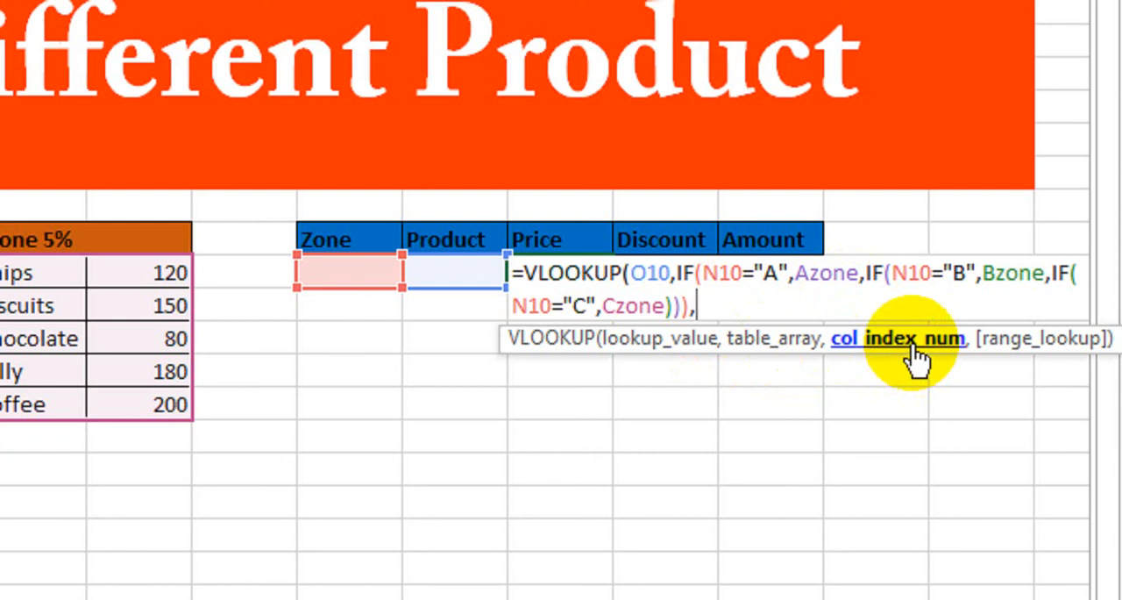
text(Column)
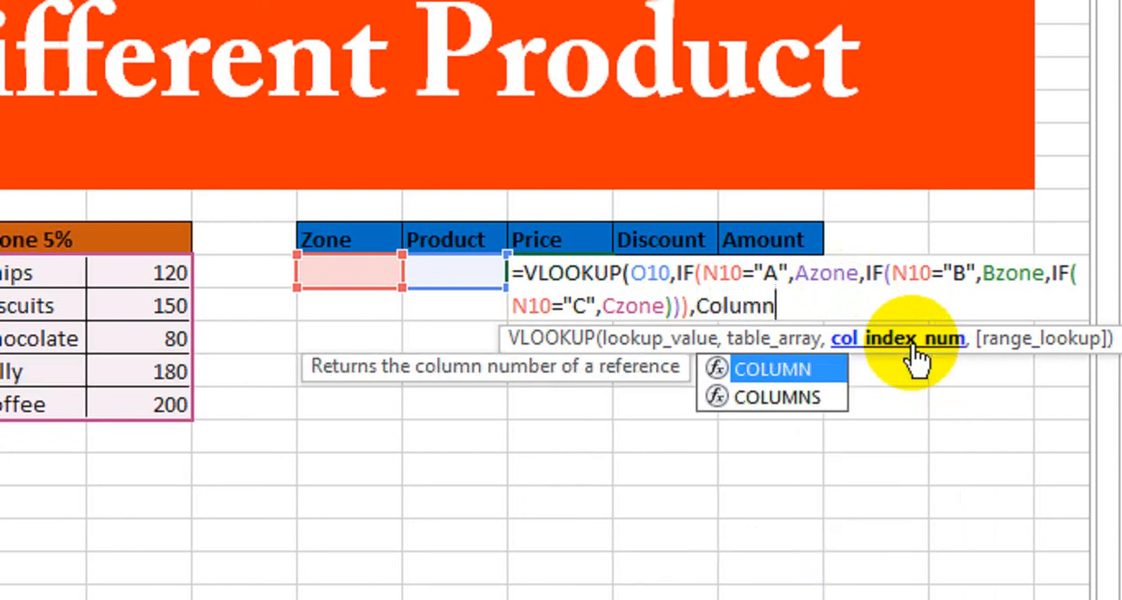
key(Down)
key(Tab)
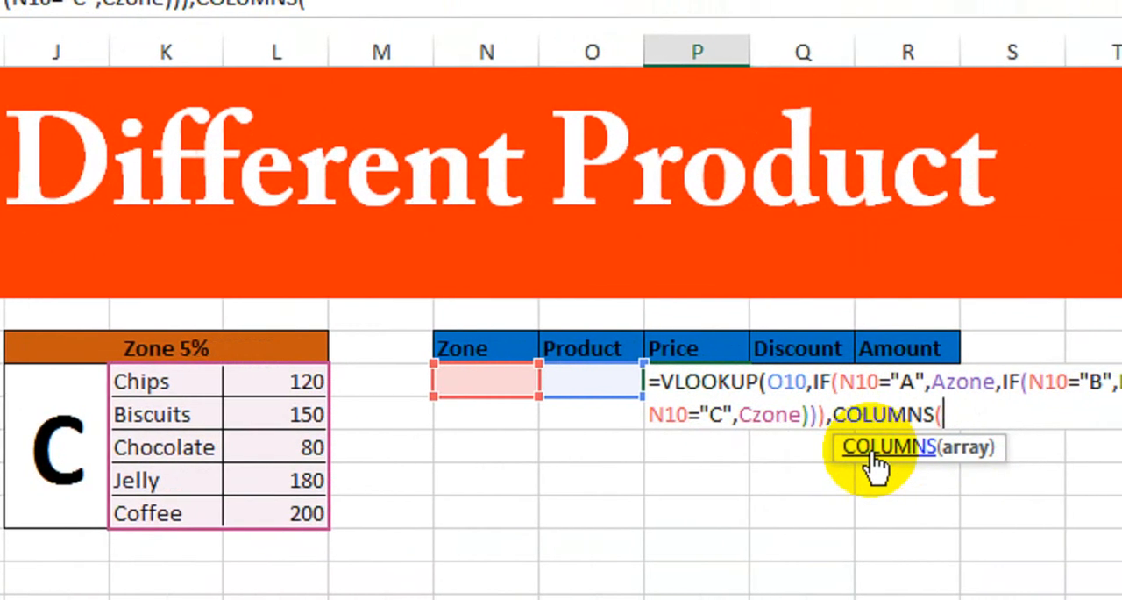
text(C10:)
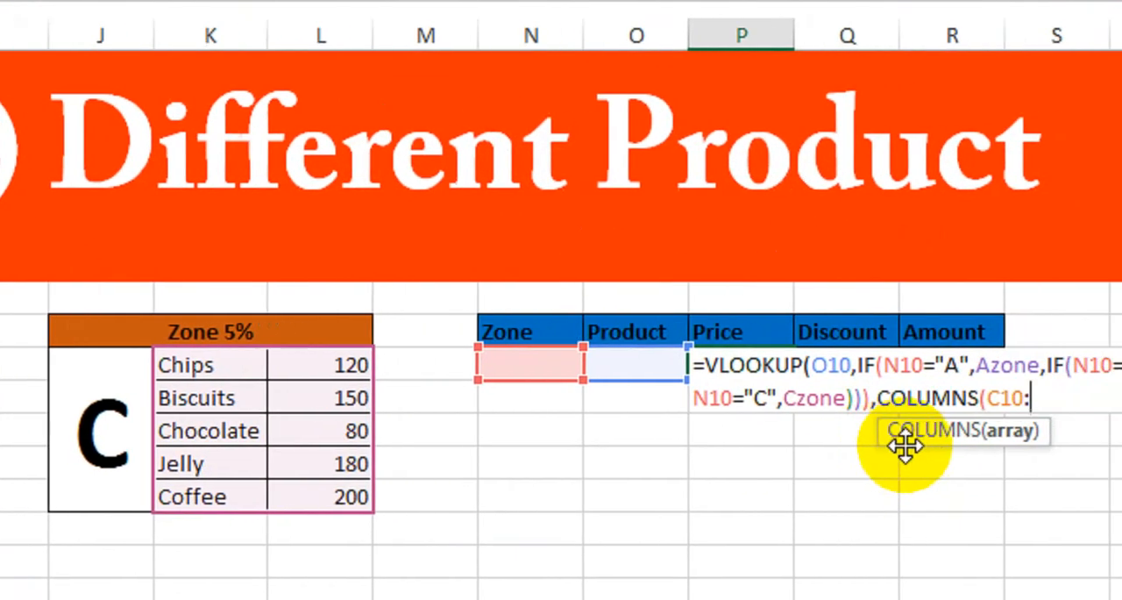
text(D10))
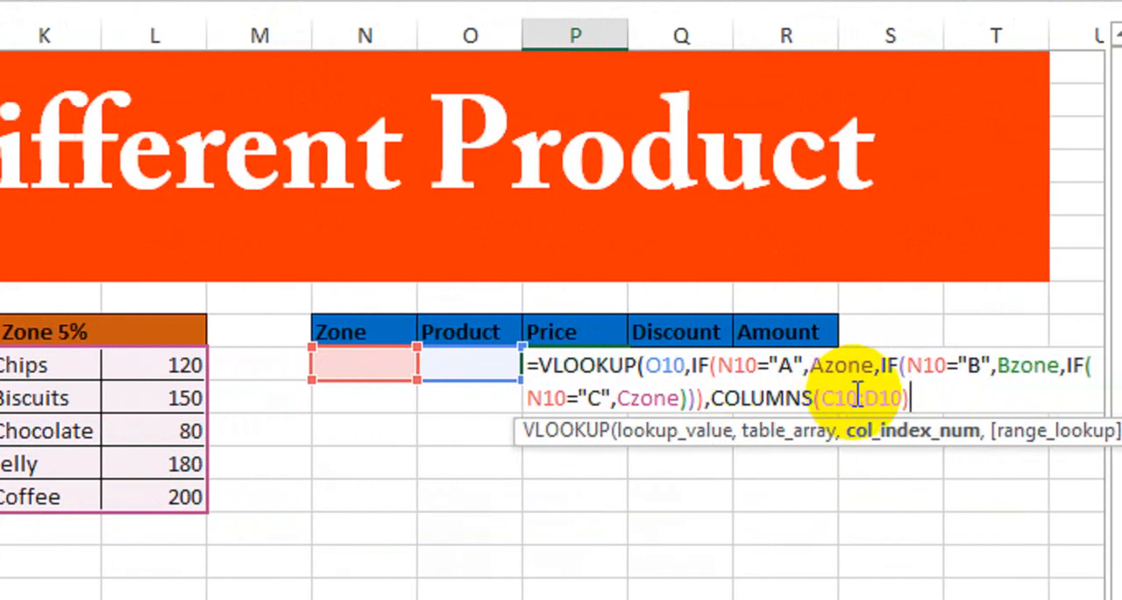
Make the C10 reference inside the COLUMNS function absolute as $C$10
drag(844, 397, 809, 397)
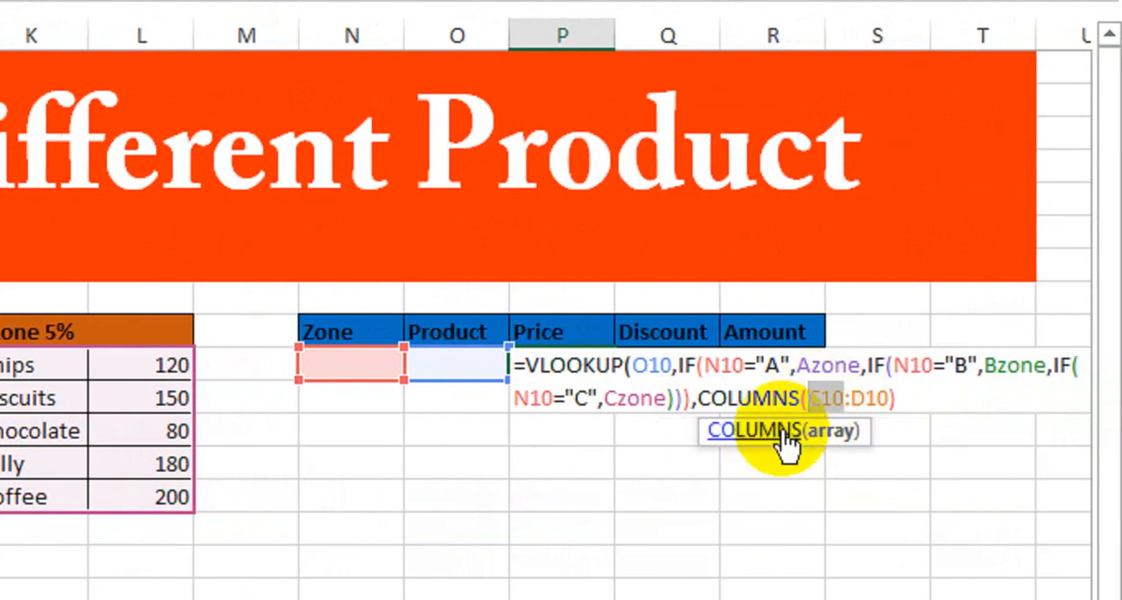
key(F4)
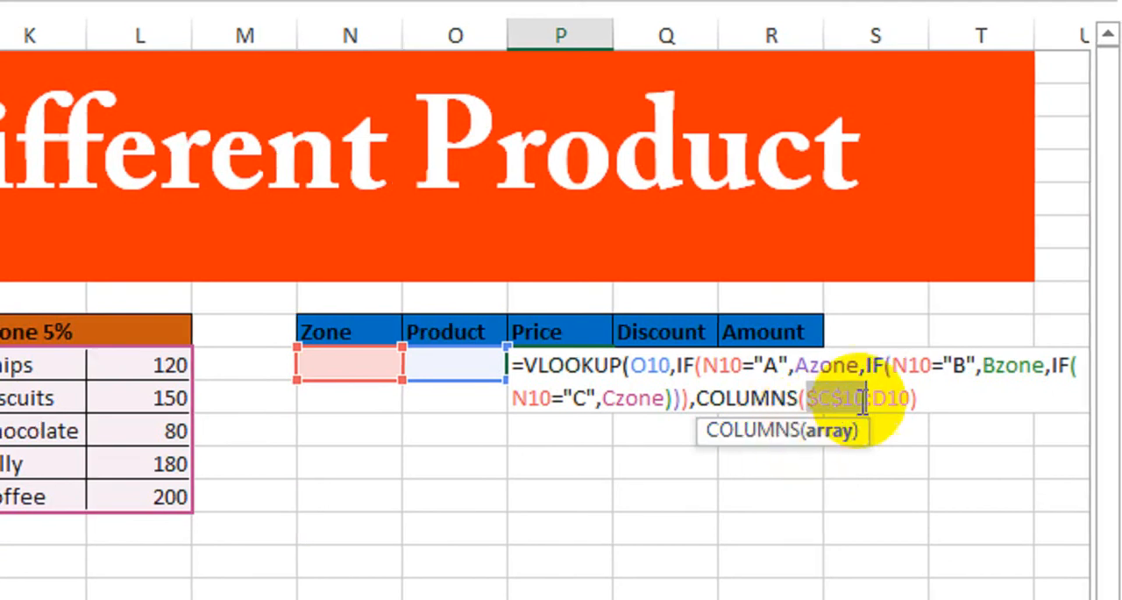
click(922, 398)
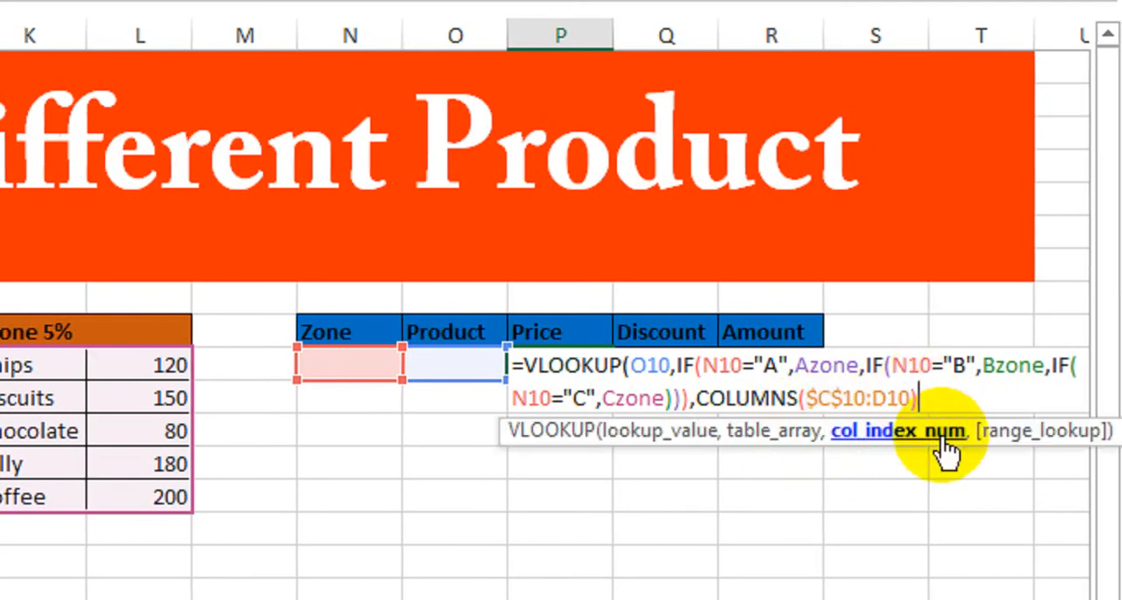
Set the VLOOKUP range lookup argument to 0 for an exact match, close the function and enter the formula
text(,)
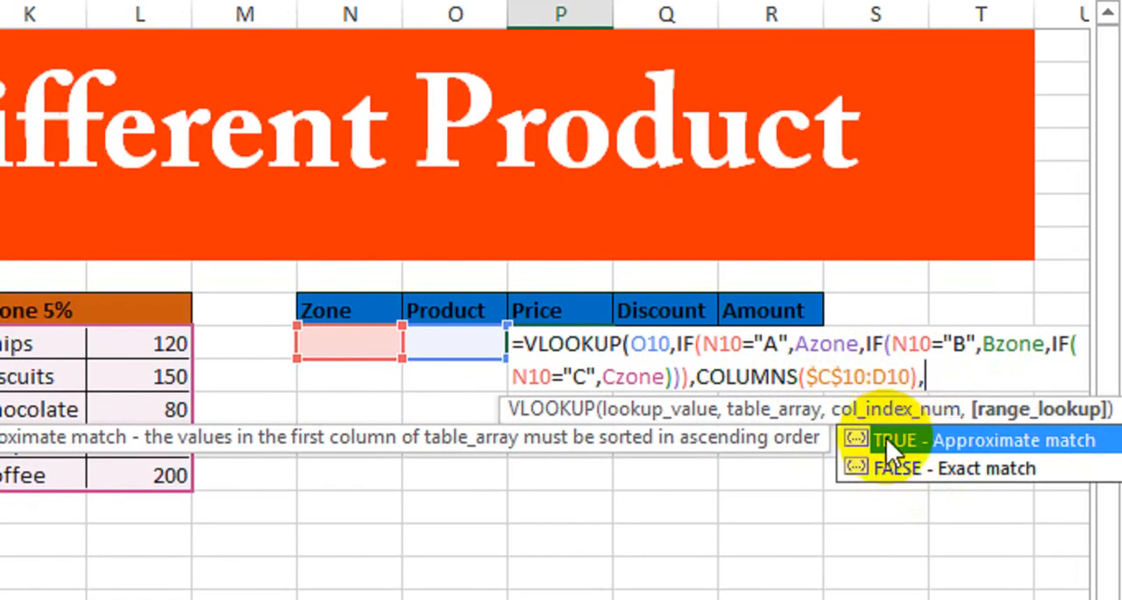
text(0)
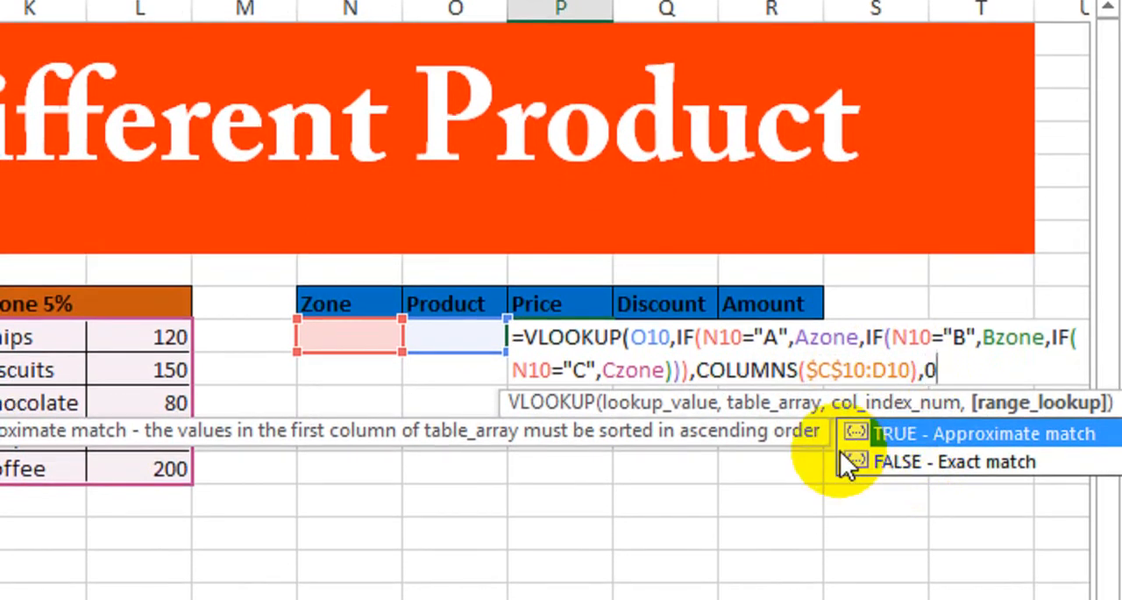
text())
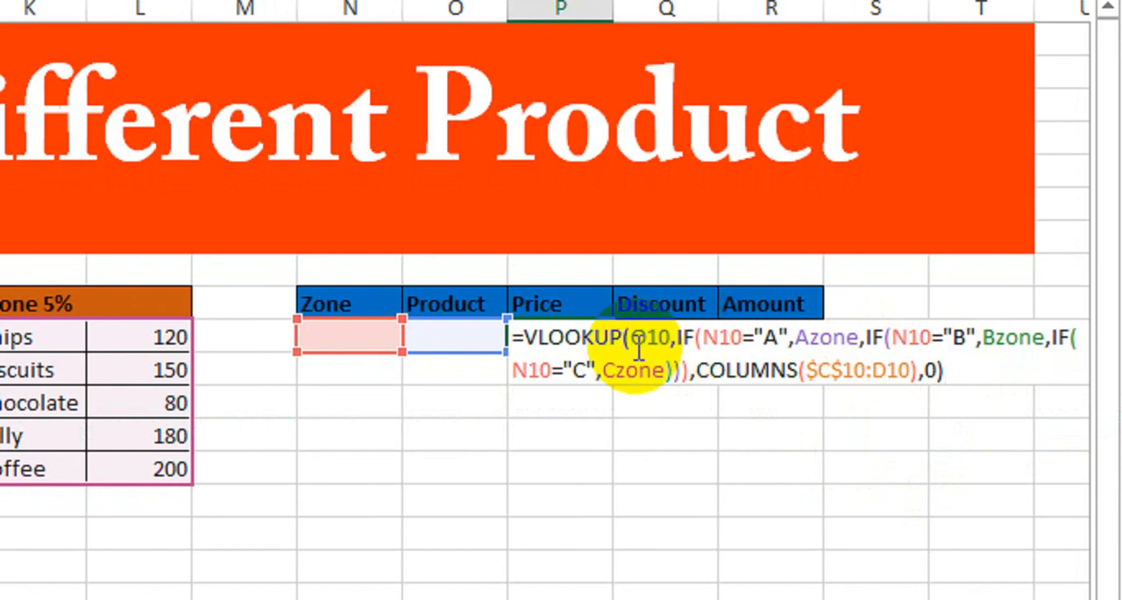
key(Return)
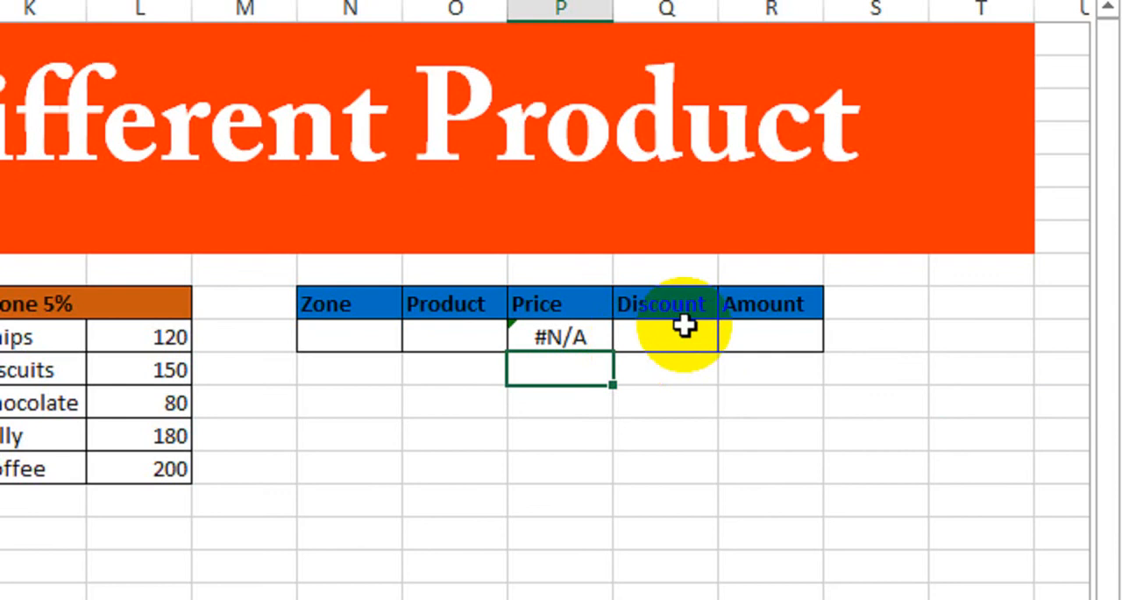
Test the price lookup by entering zone A in N10 and product Jeans in O10
click(545, 334)
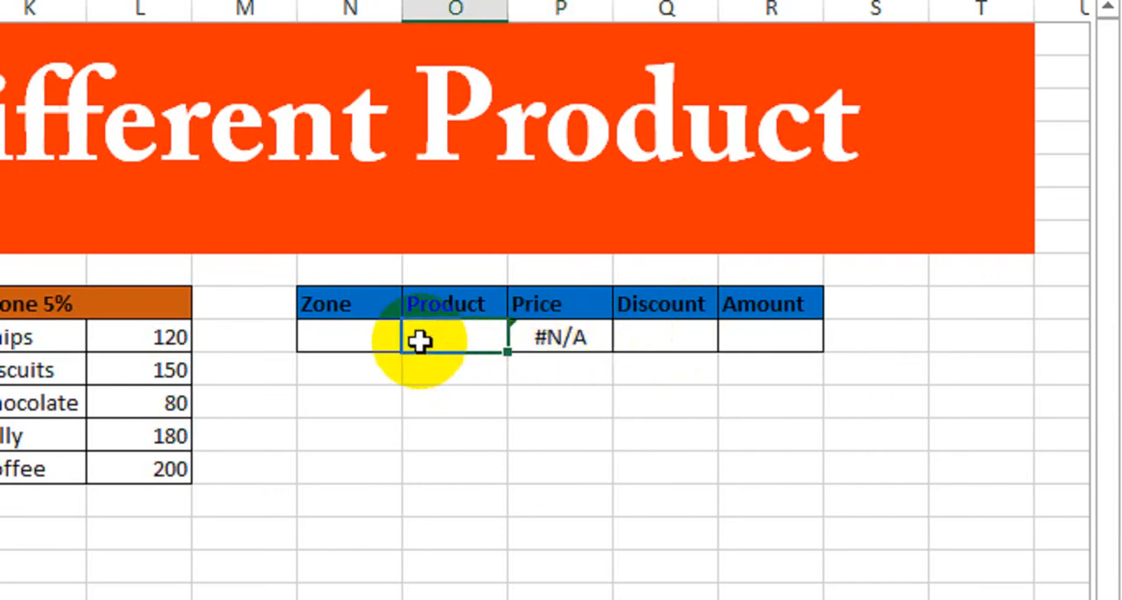
click(374, 336)
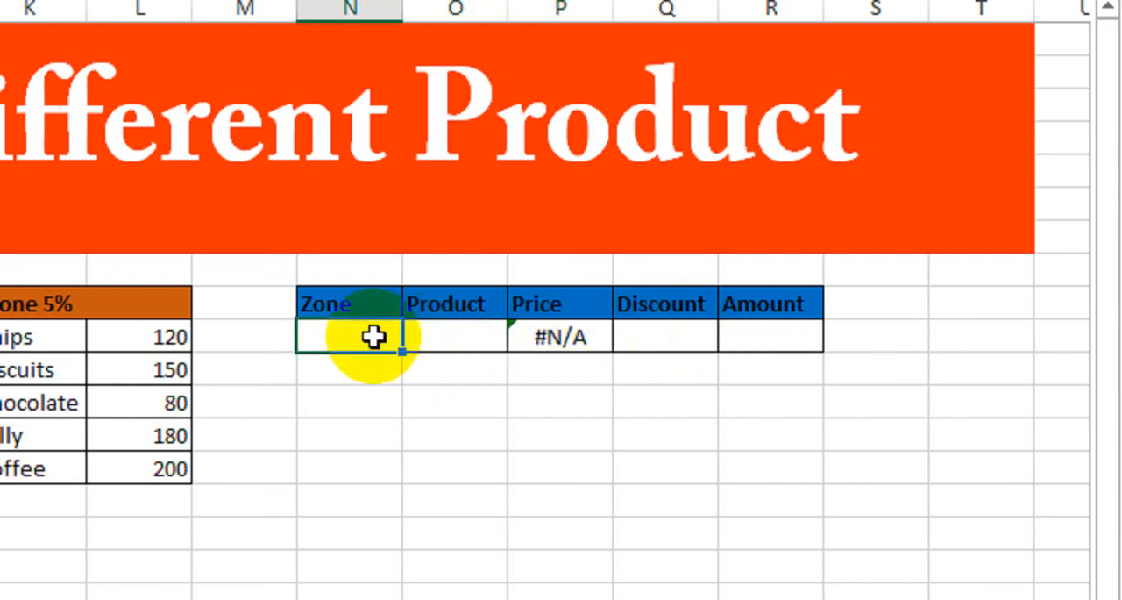
click(442, 342)
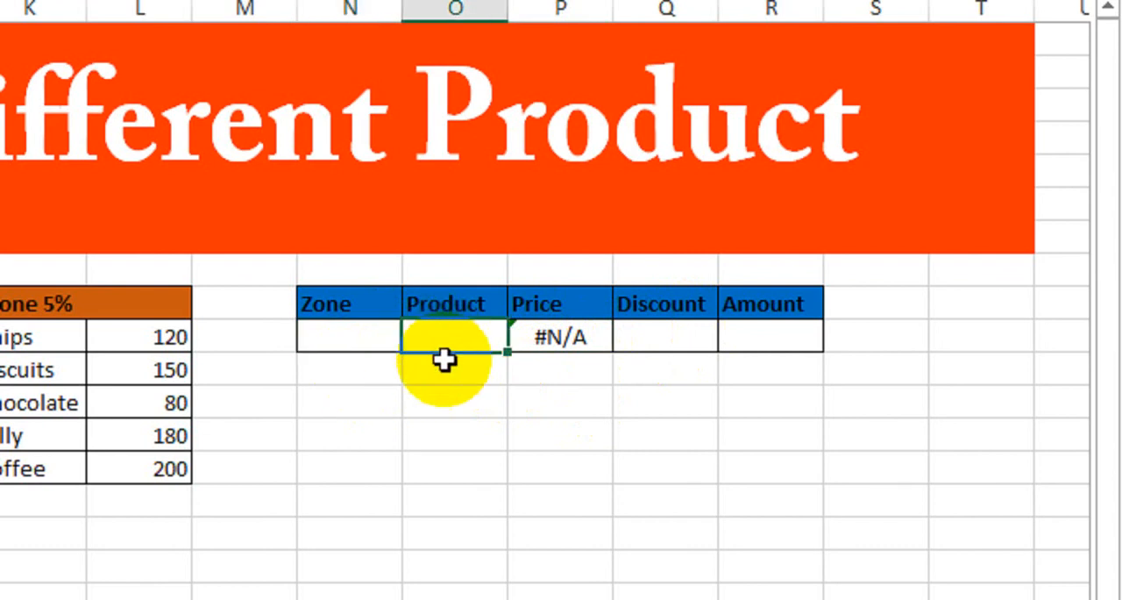
click(366, 336)
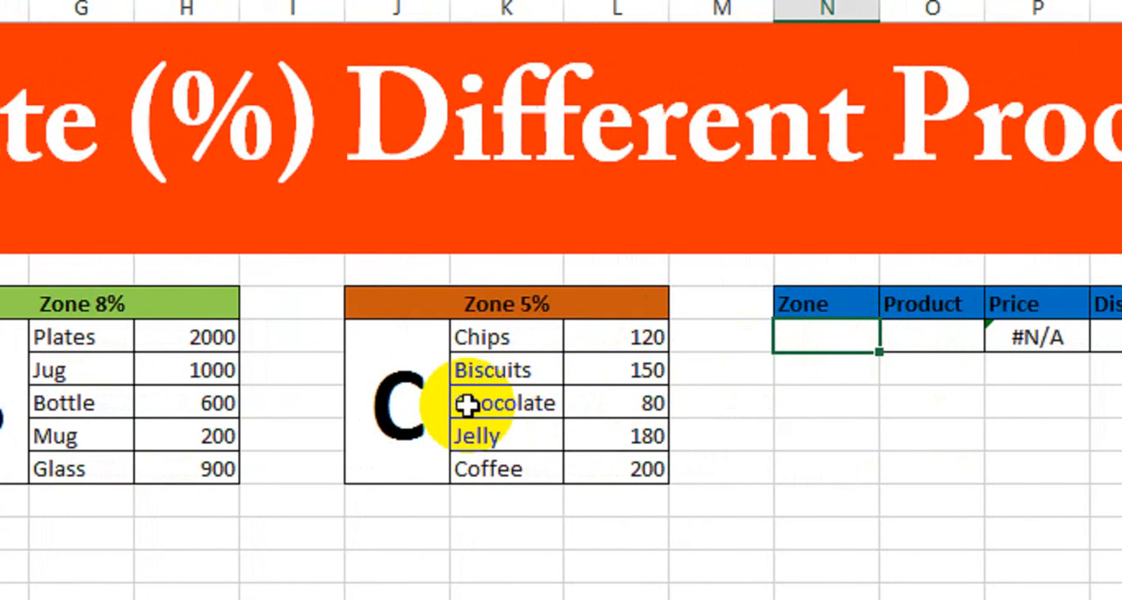
key(Return)
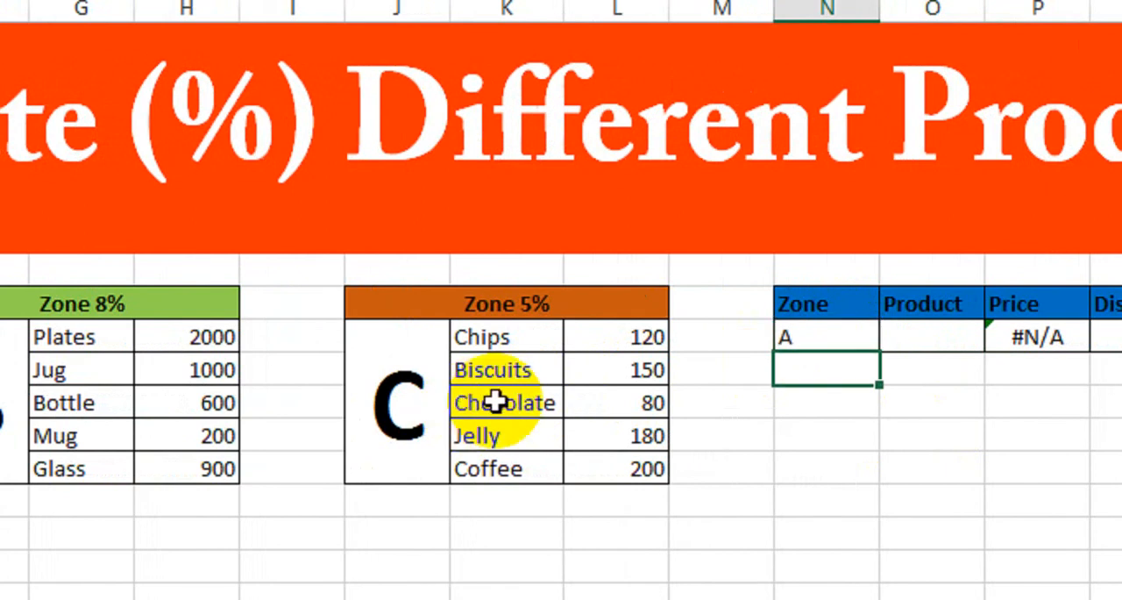
click(944, 336)
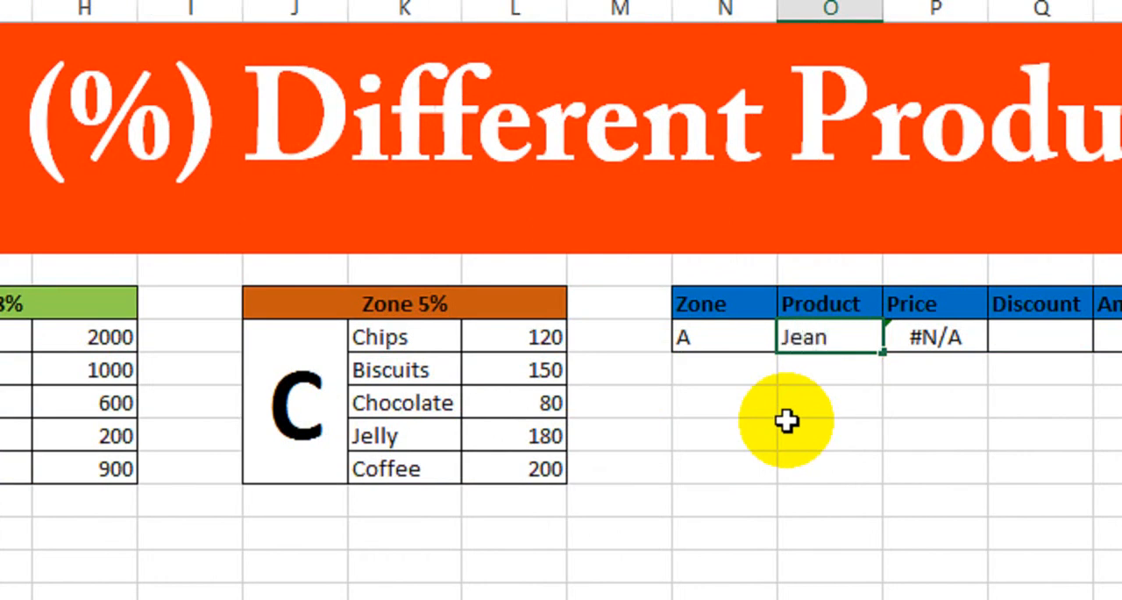
key(Return)
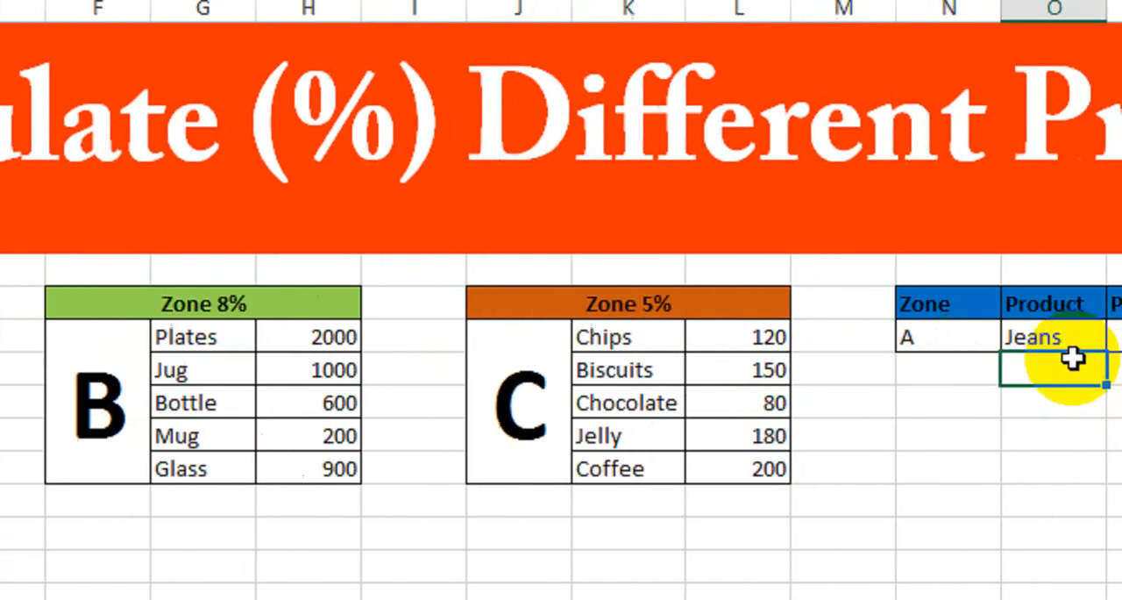
Change the product in O10 to Jelly and the zone in N10 to C, and check the price against the zone C table
click(1017, 342)
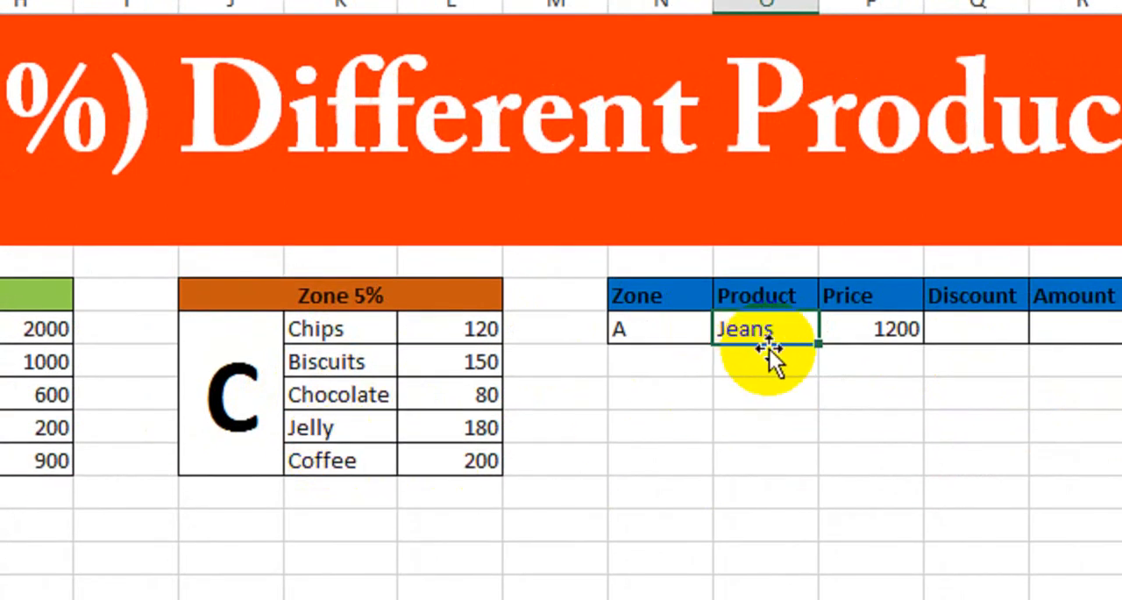
text(Jelly)
key(Return)
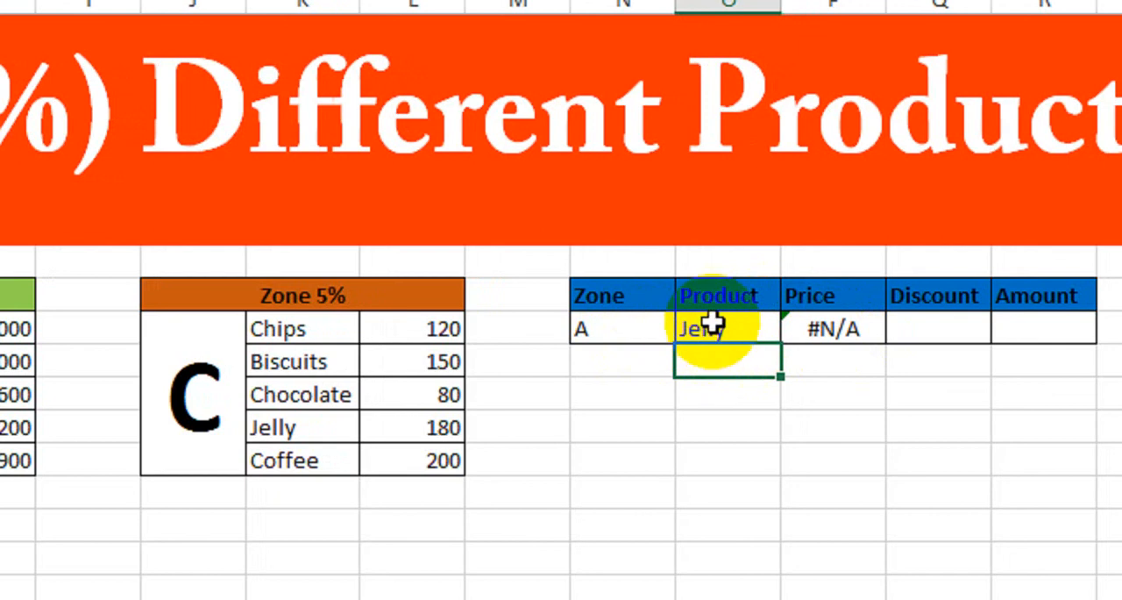
click(624, 332)
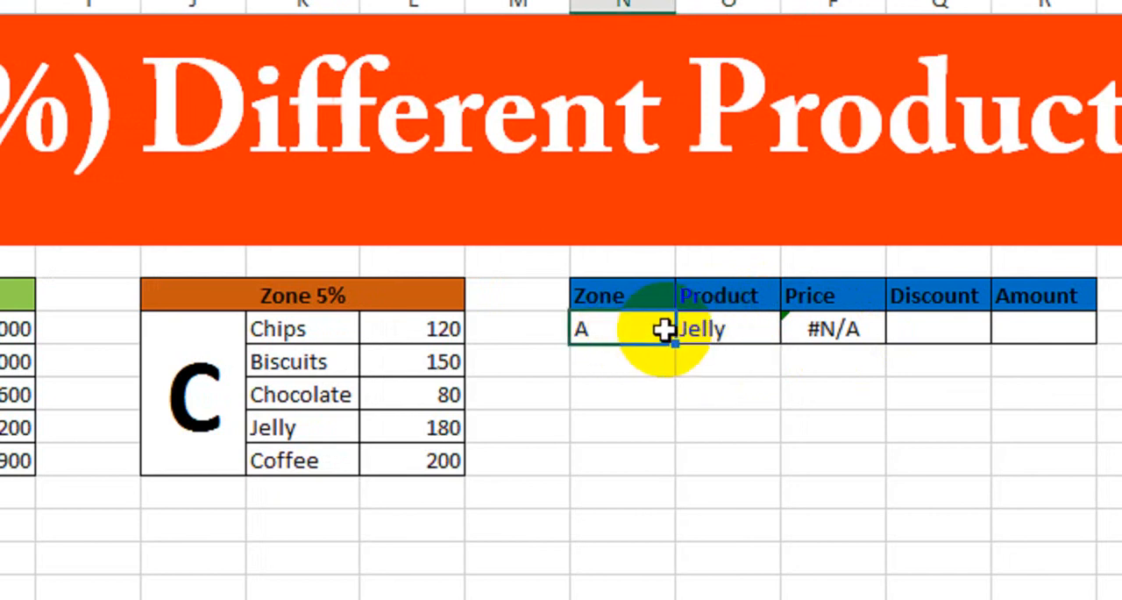
key(Return)
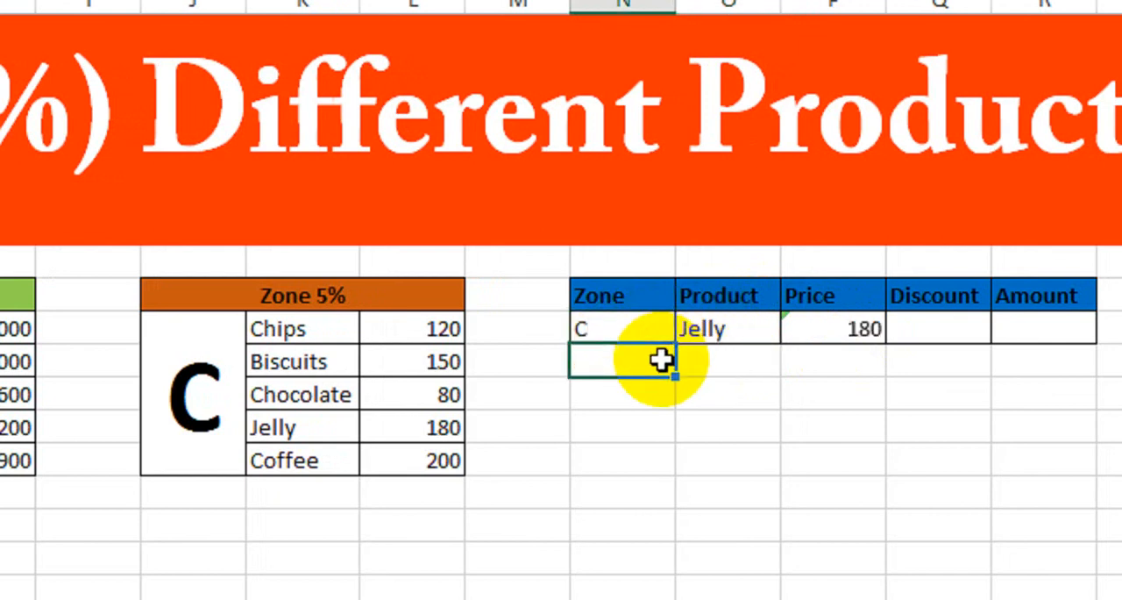
click(386, 429)
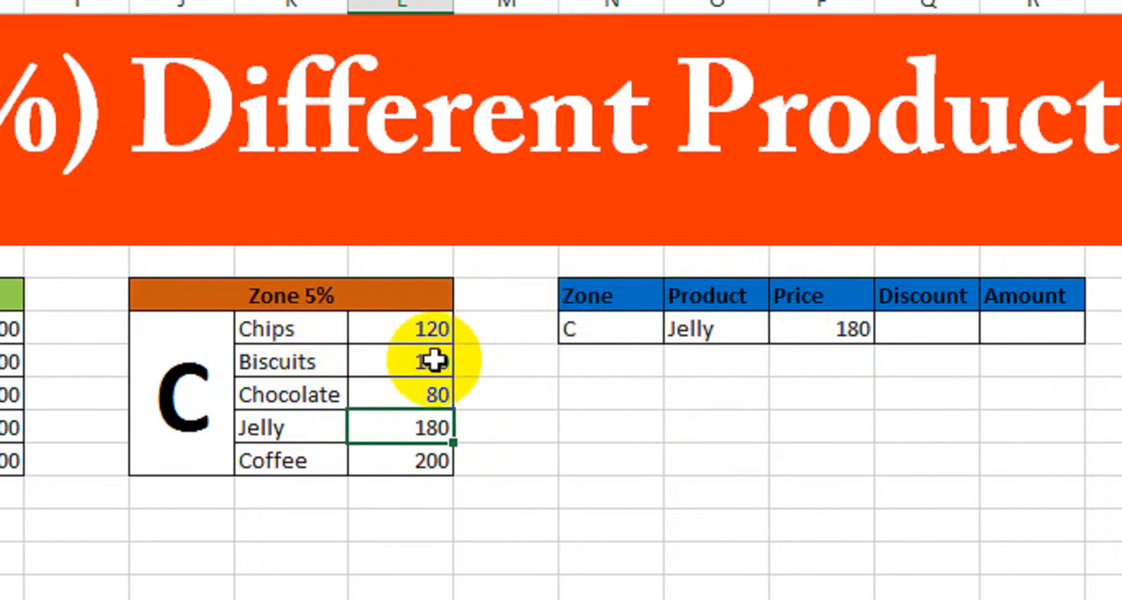
Start an IF formula in Discount cell Q10 that tests whether Zone cell N10 equals "A"
click(910, 326)
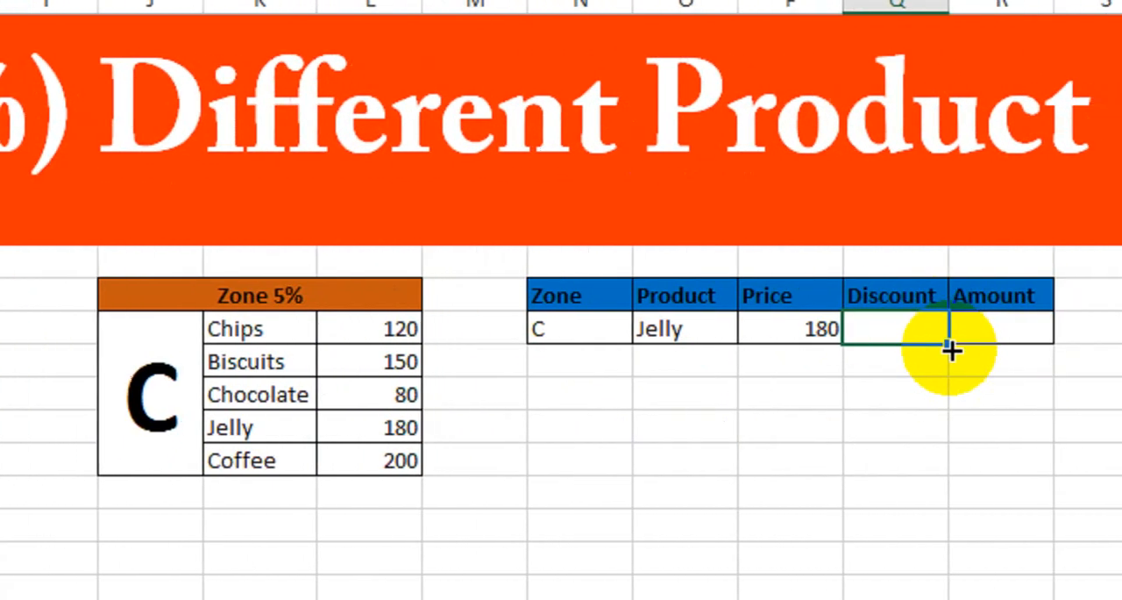
text(=)
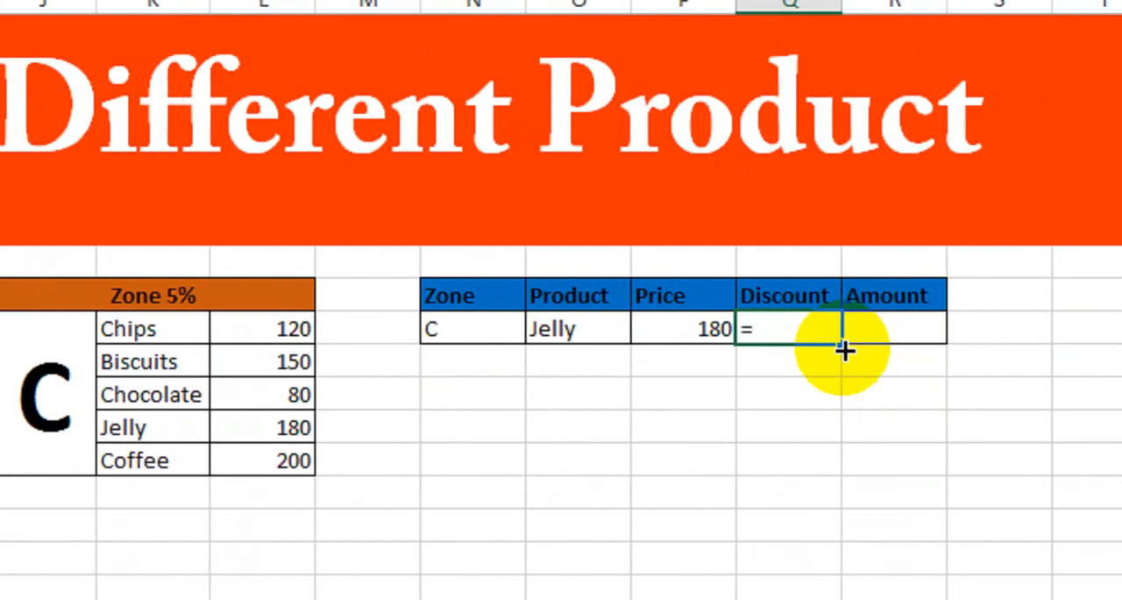
text(if)
key(Tab)
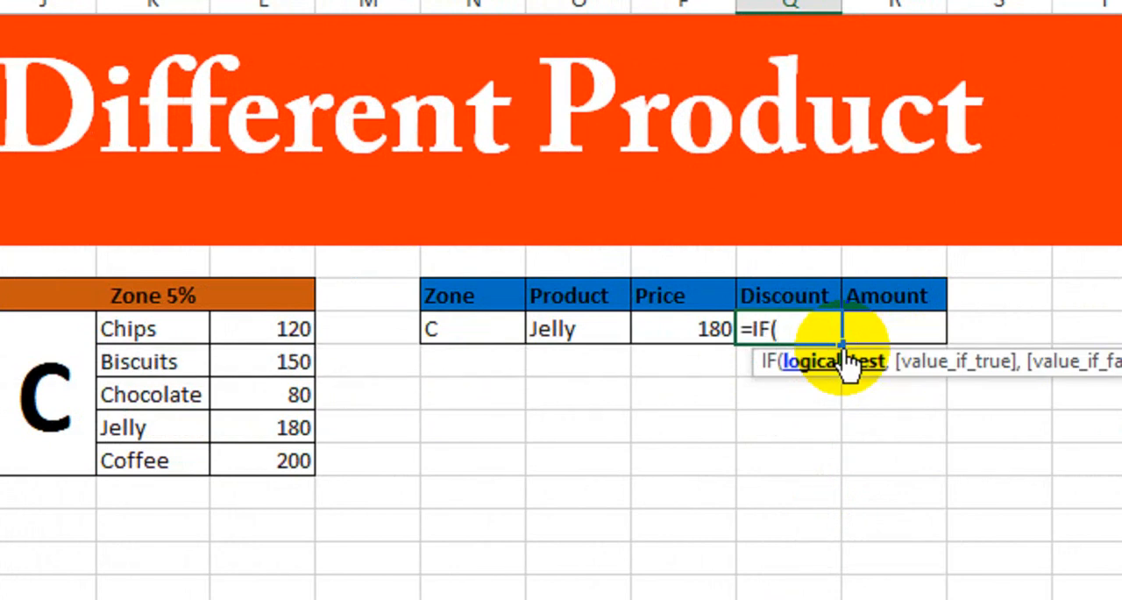
click(487, 327)
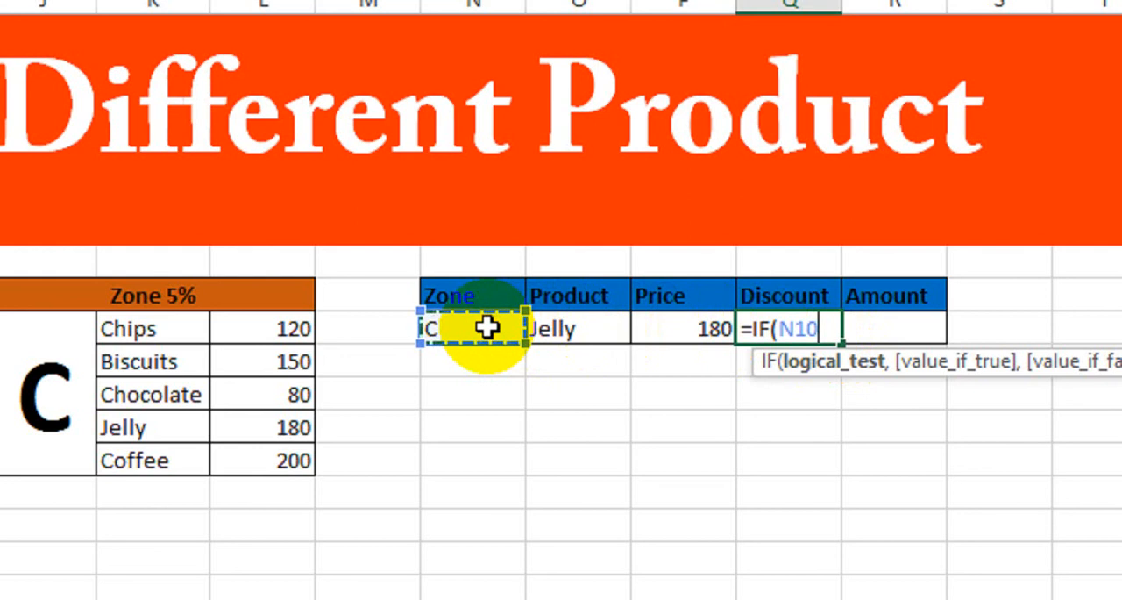
text(=)
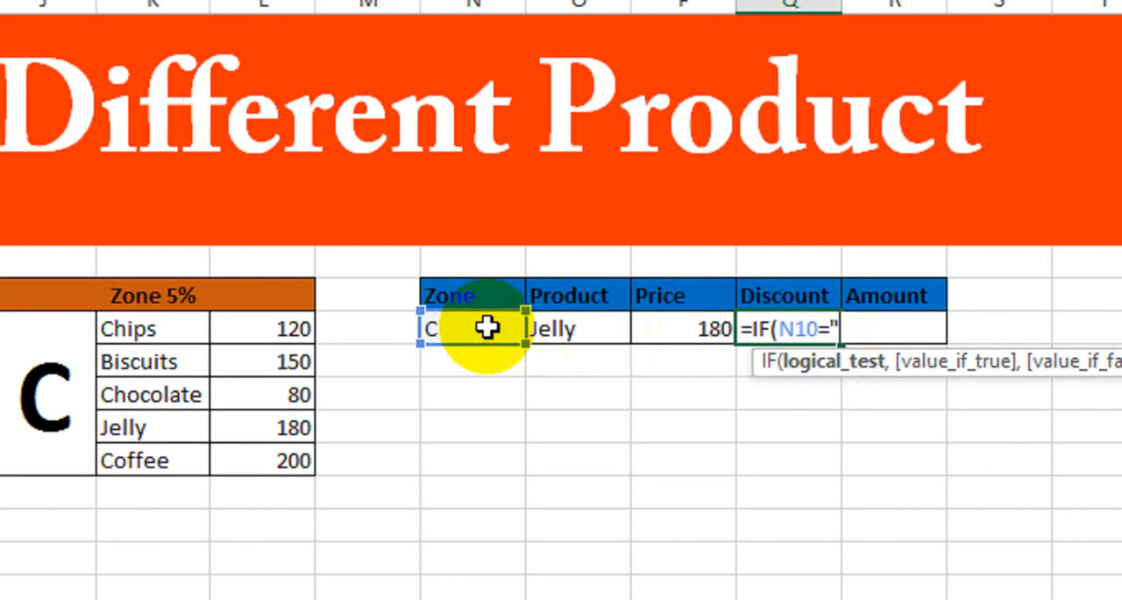
text("A",)
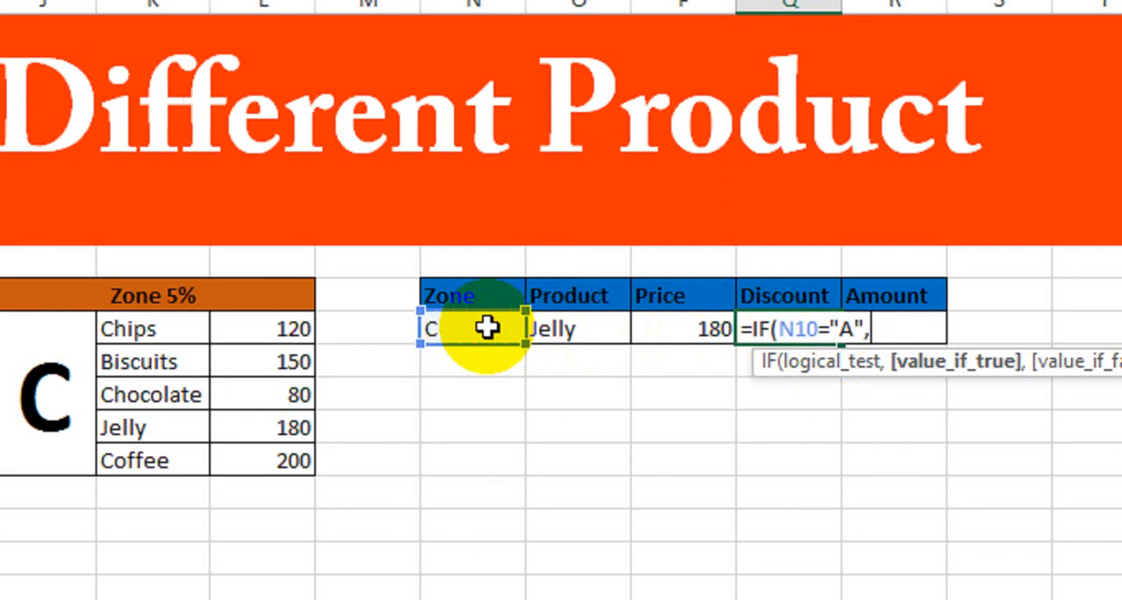
Set the value-if-true argument to P10*10%, matching the discount rate in the zone A table header
click(671, 326)
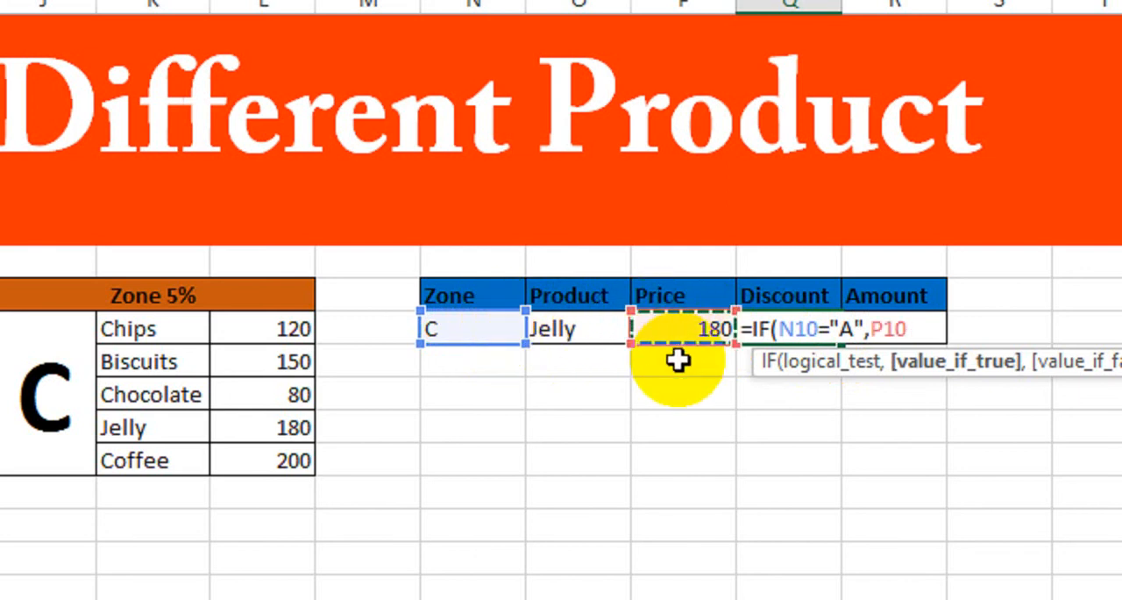
text(*)
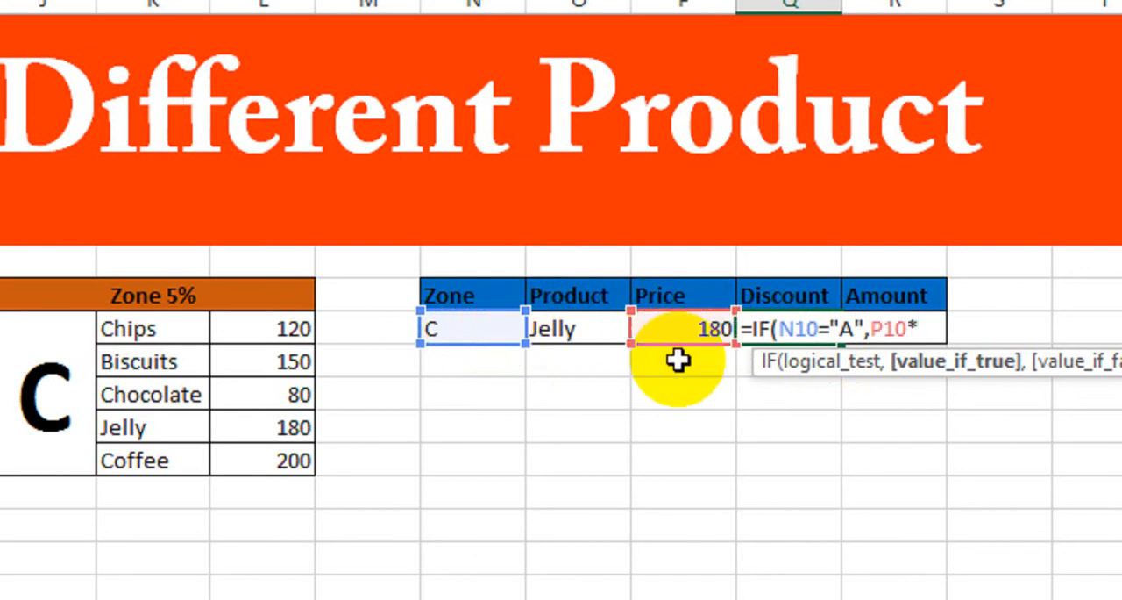
scroll(125, 325, left, 3)
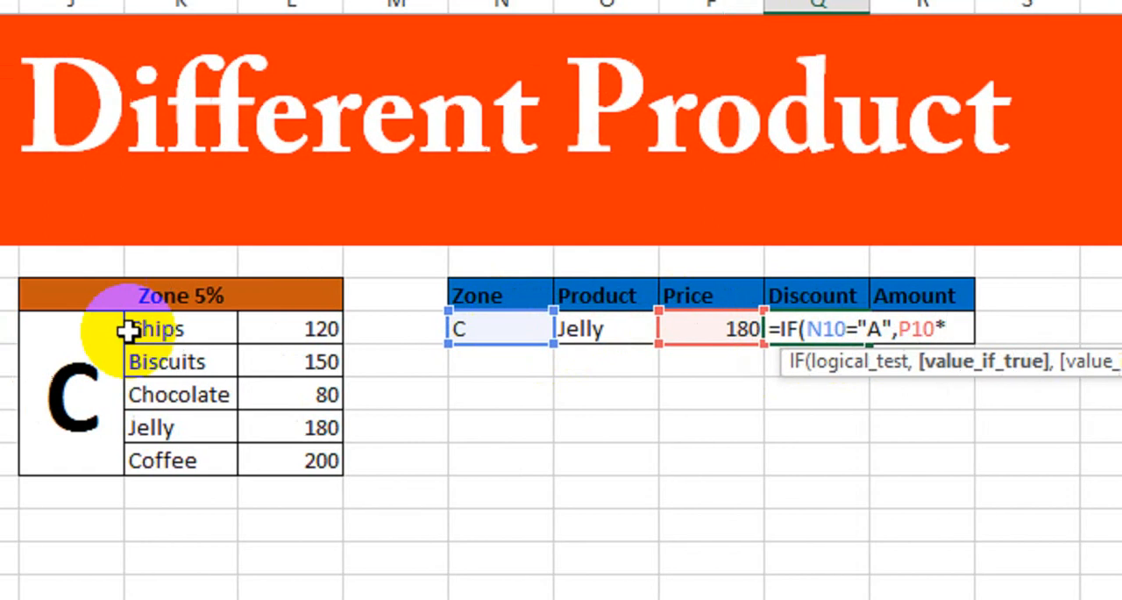
scroll(61, 309, left, 3)
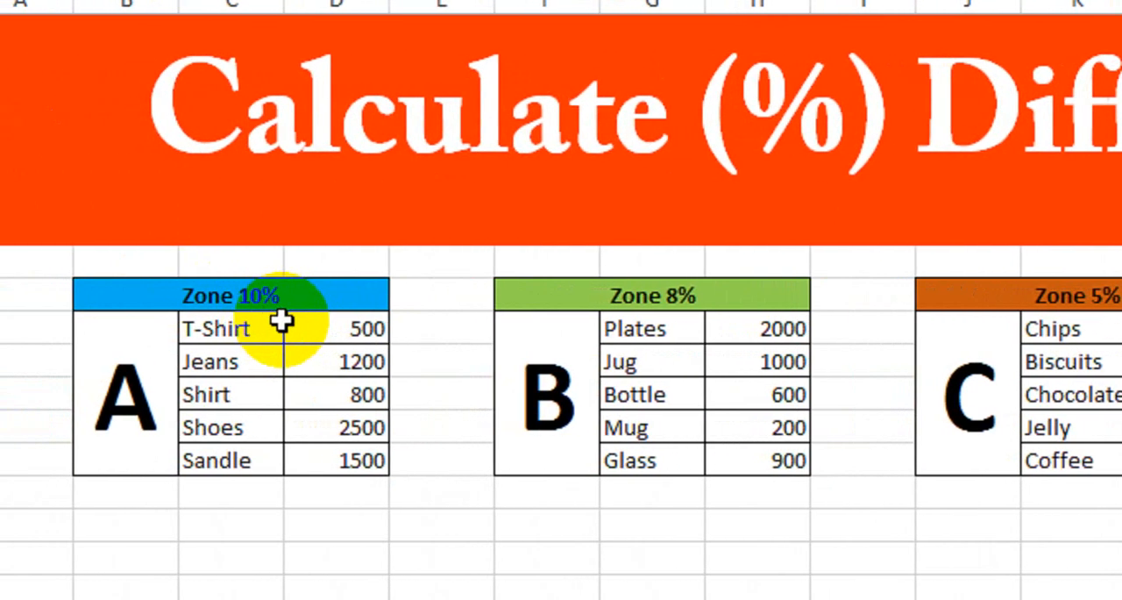
scroll(701, 317, right, 5)
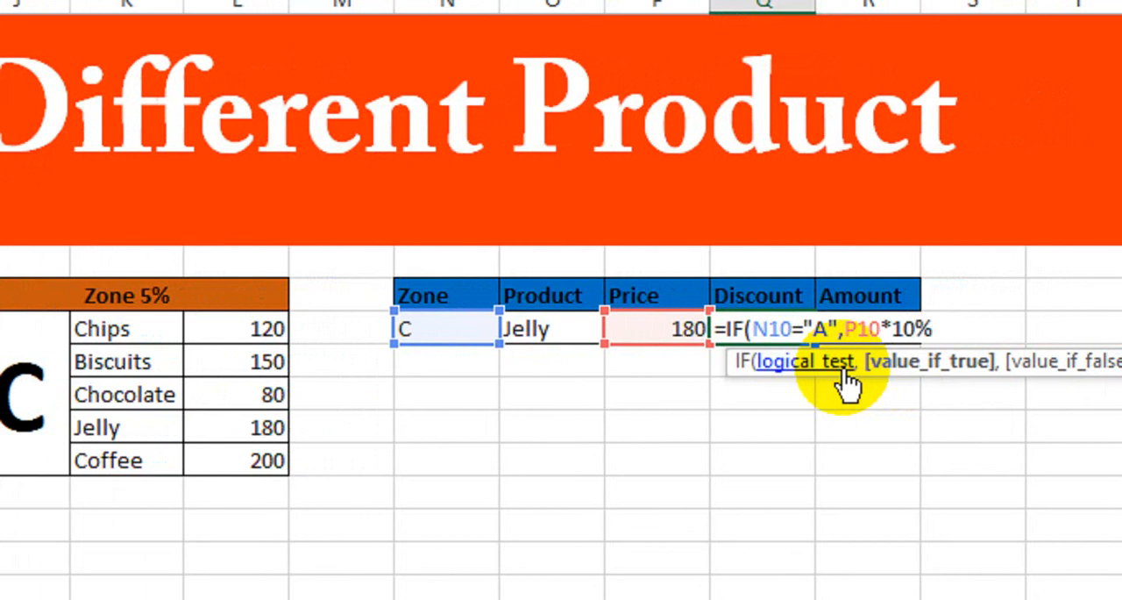
Nest a second IF as the value-if-false argument, testing whether N10 equals "B" and returning P10*8%
key(BackSpace)
text(,)
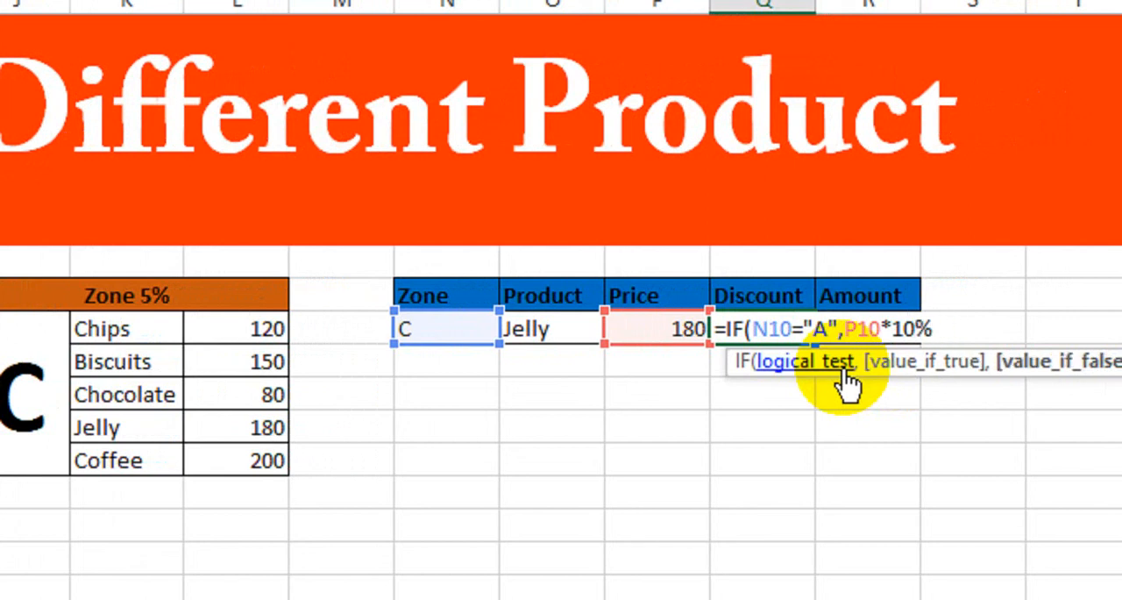
text(IF()
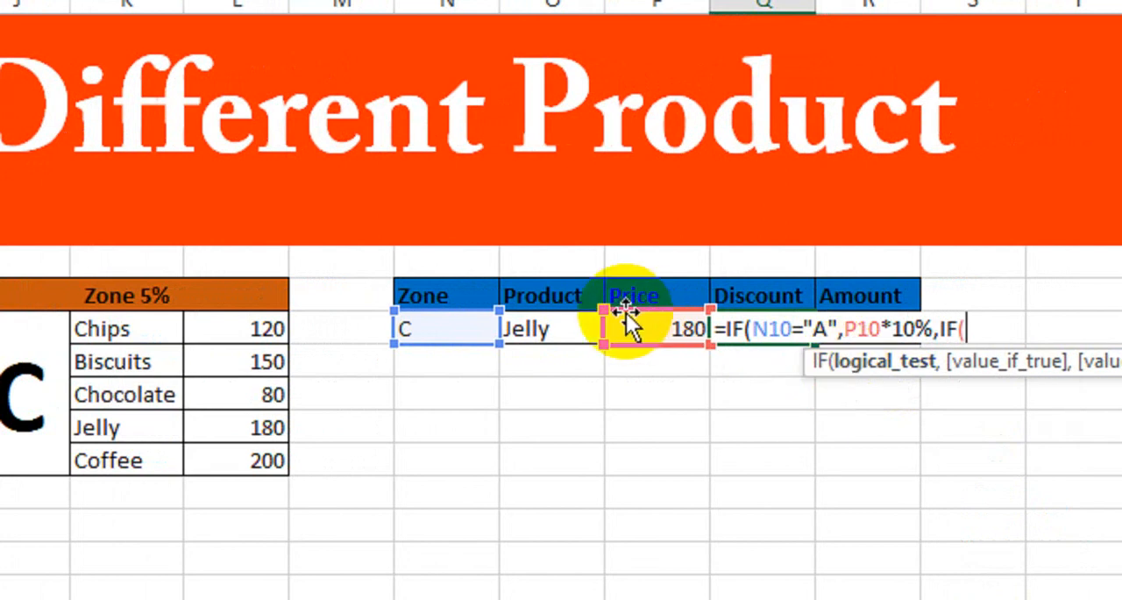
click(465, 326)
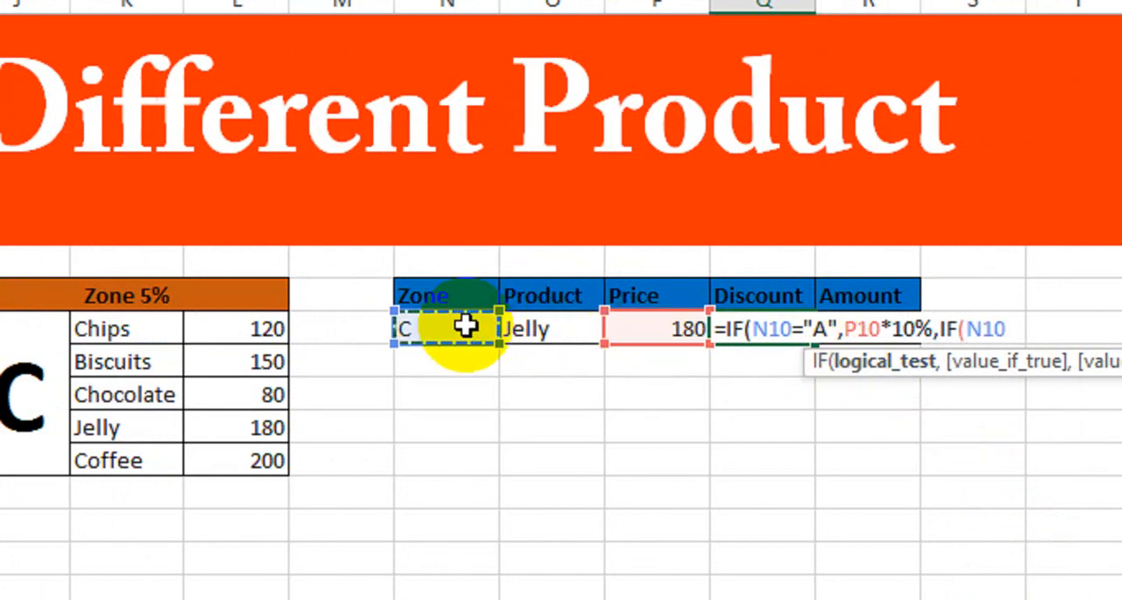
text(=)
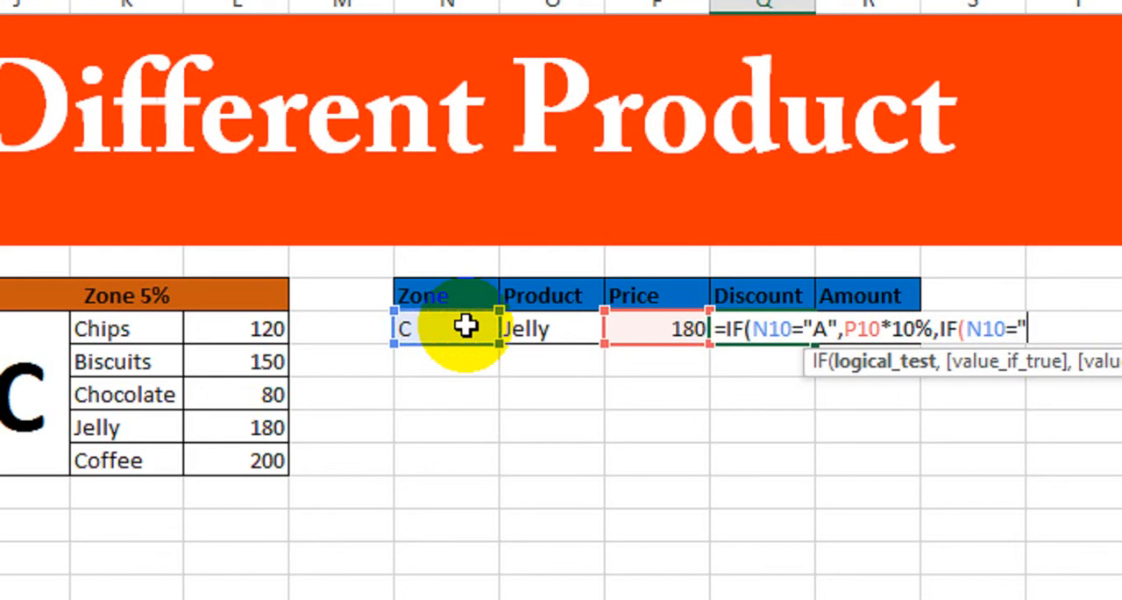
text("B",)
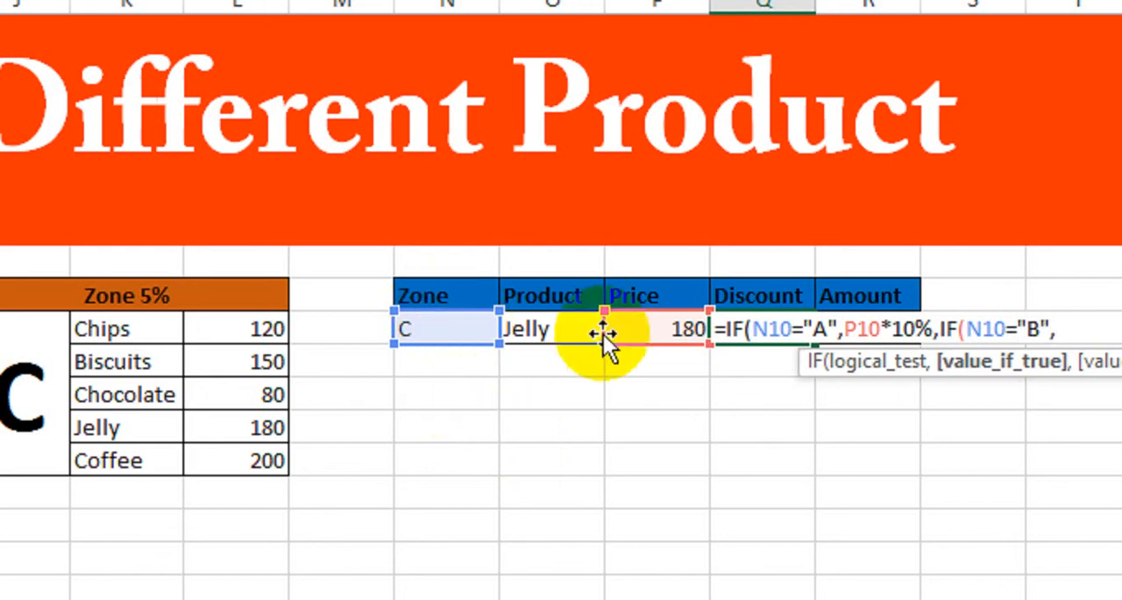
click(646, 326)
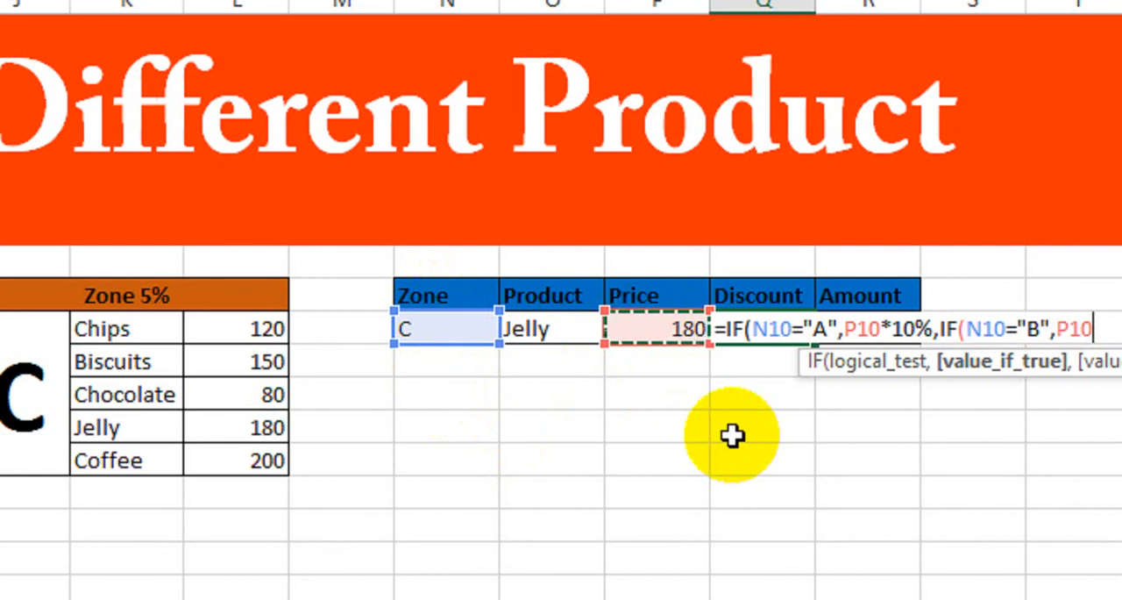
text(*)
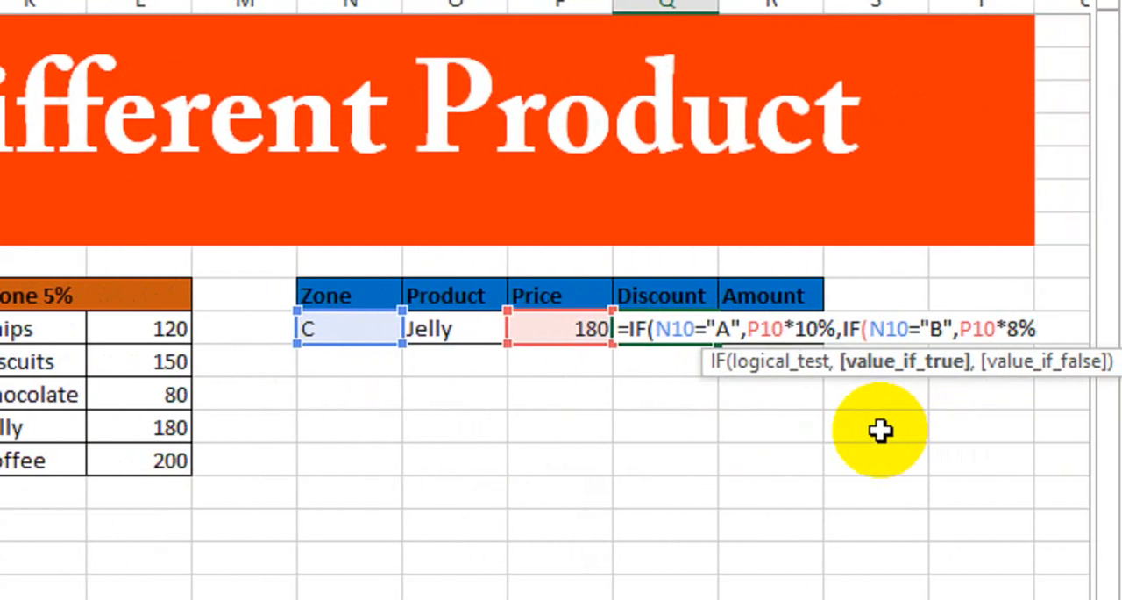
Nest a third IF testing whether N10 equals "C" and returning P10*5%, close all three brackets and enter the Discount formula
text(,if)
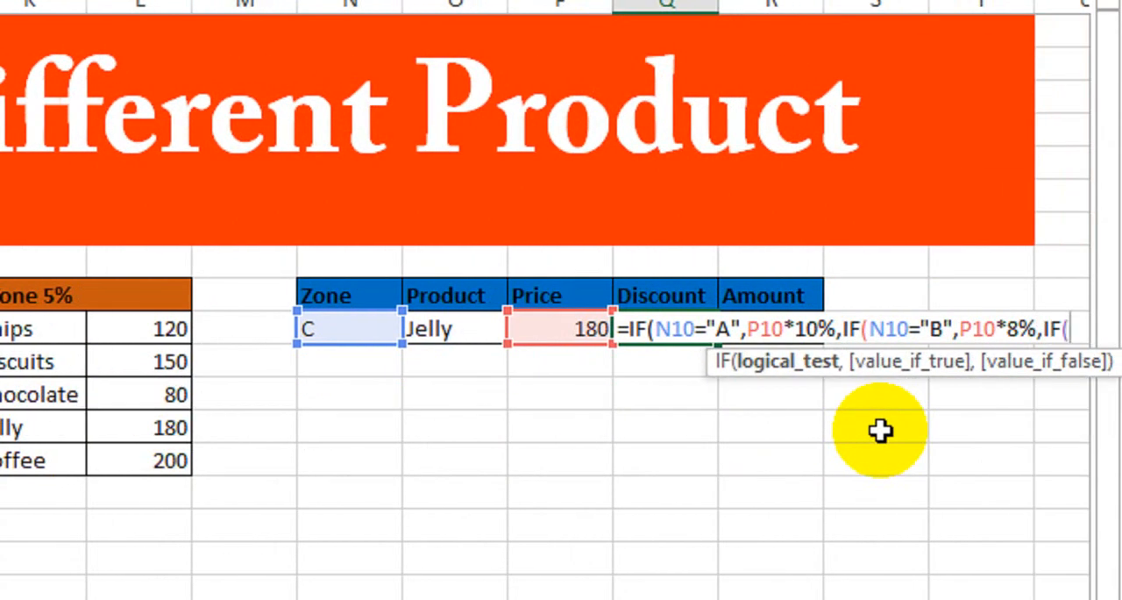
click(341, 327)
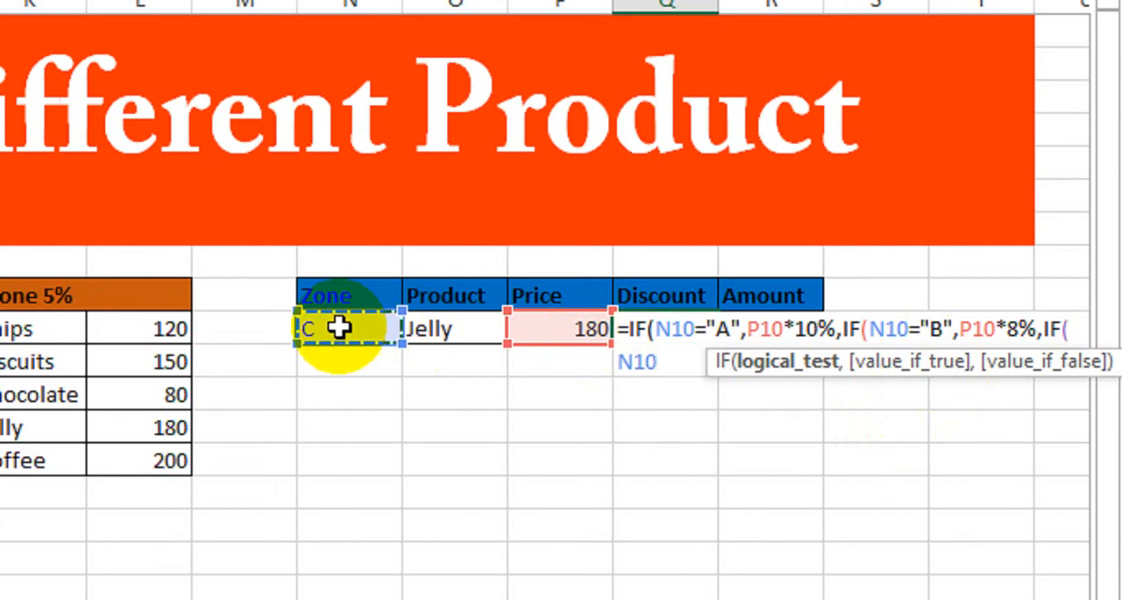
text(=)
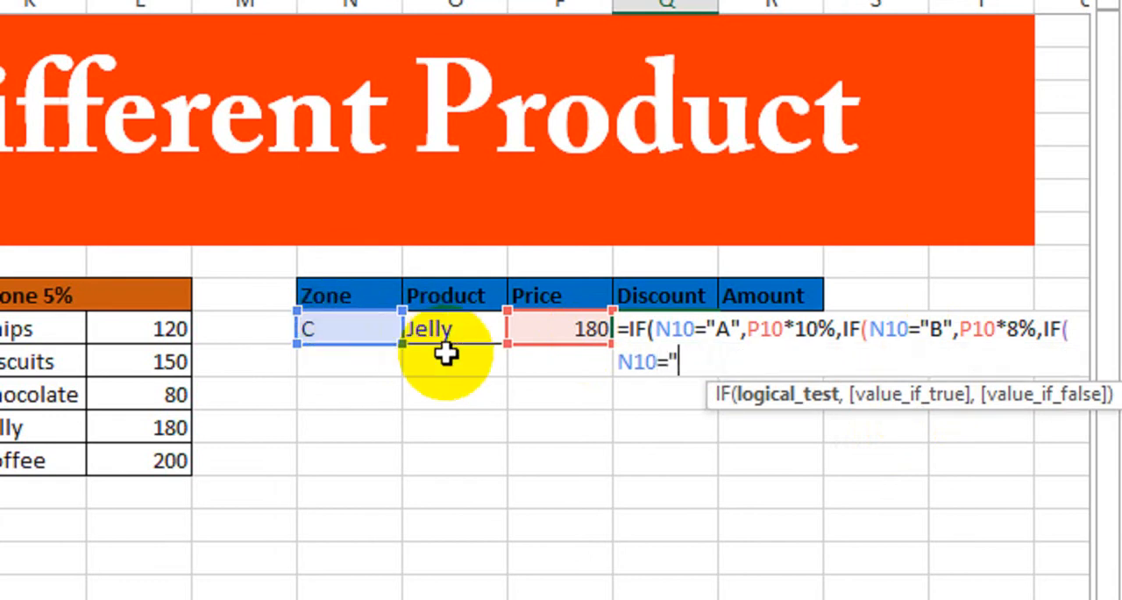
text("C",)
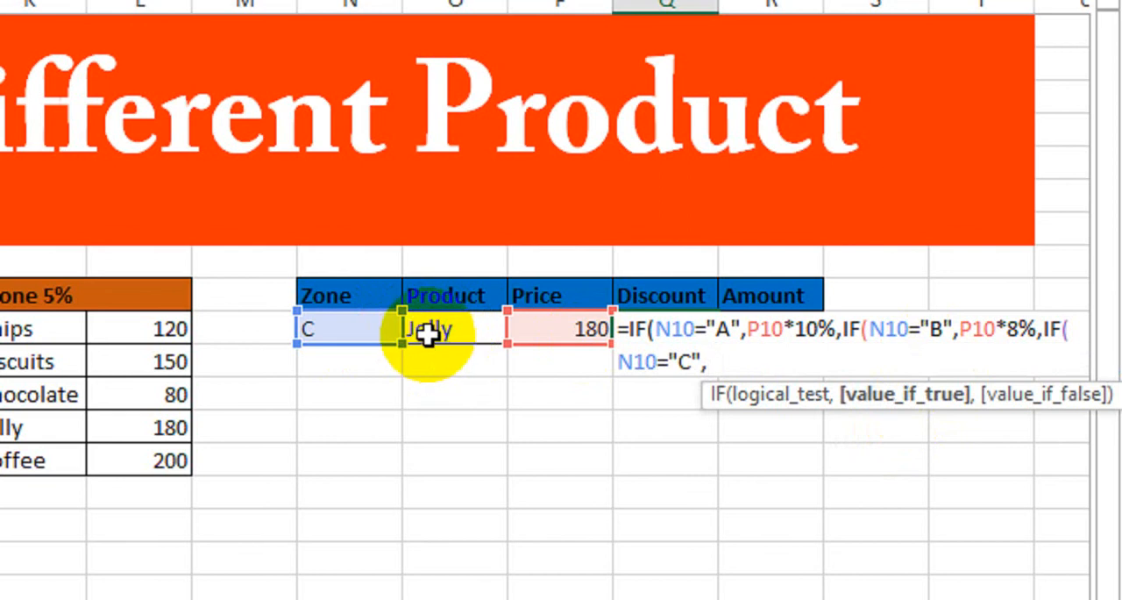
click(534, 329)
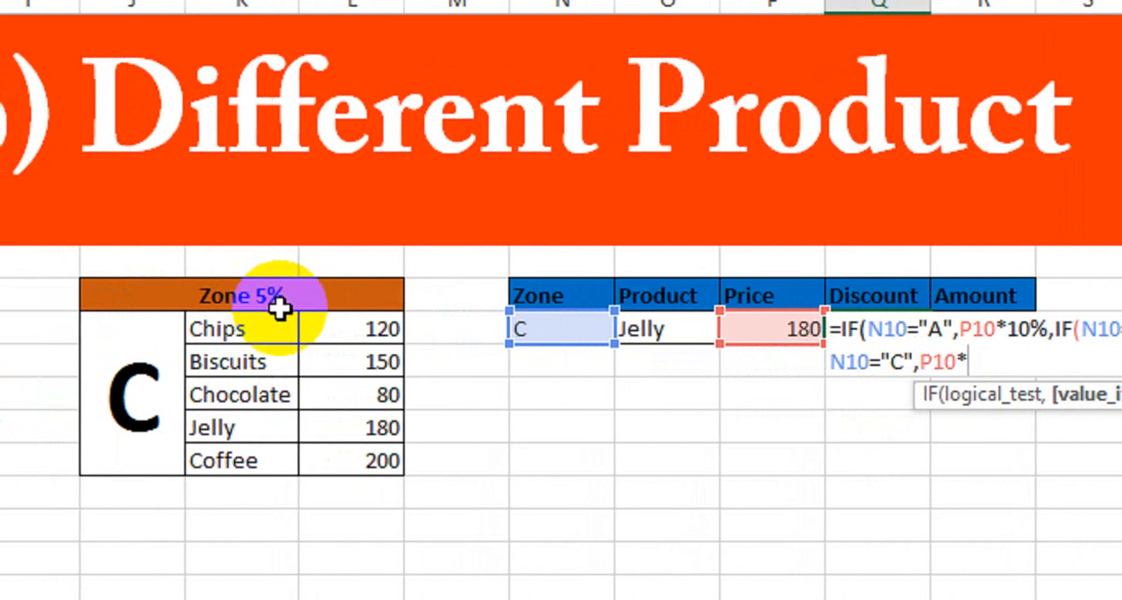
text(5)
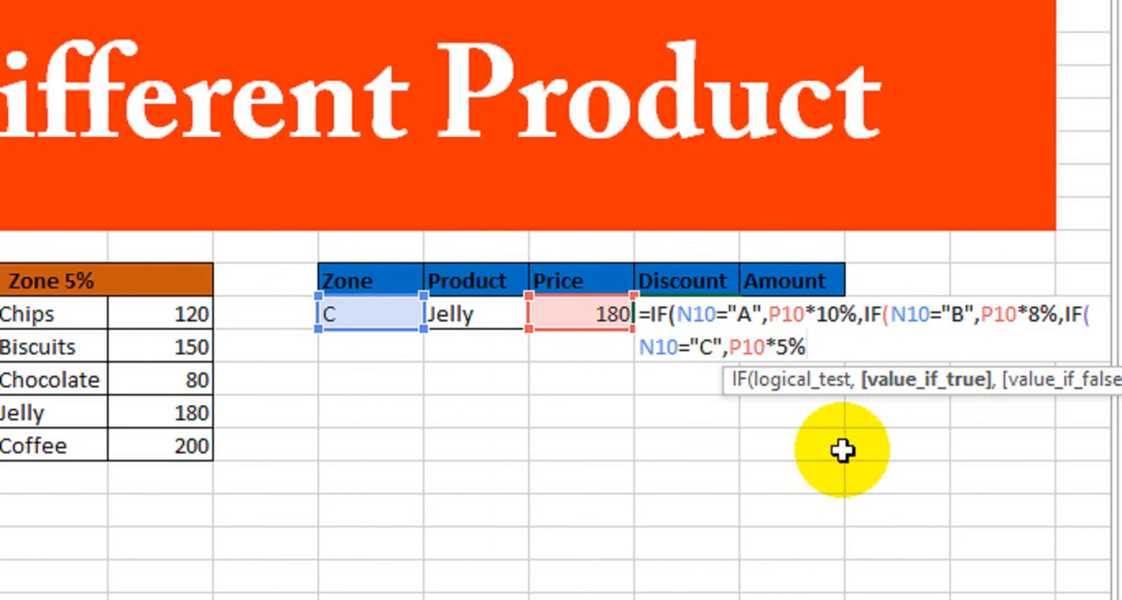
text(%))))
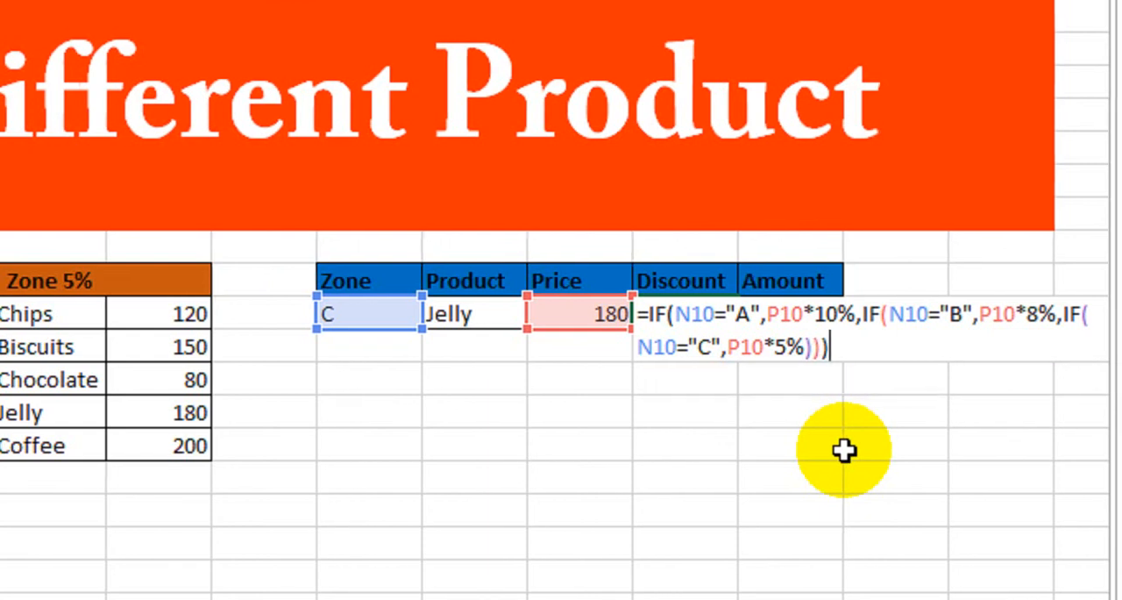
key(Return)
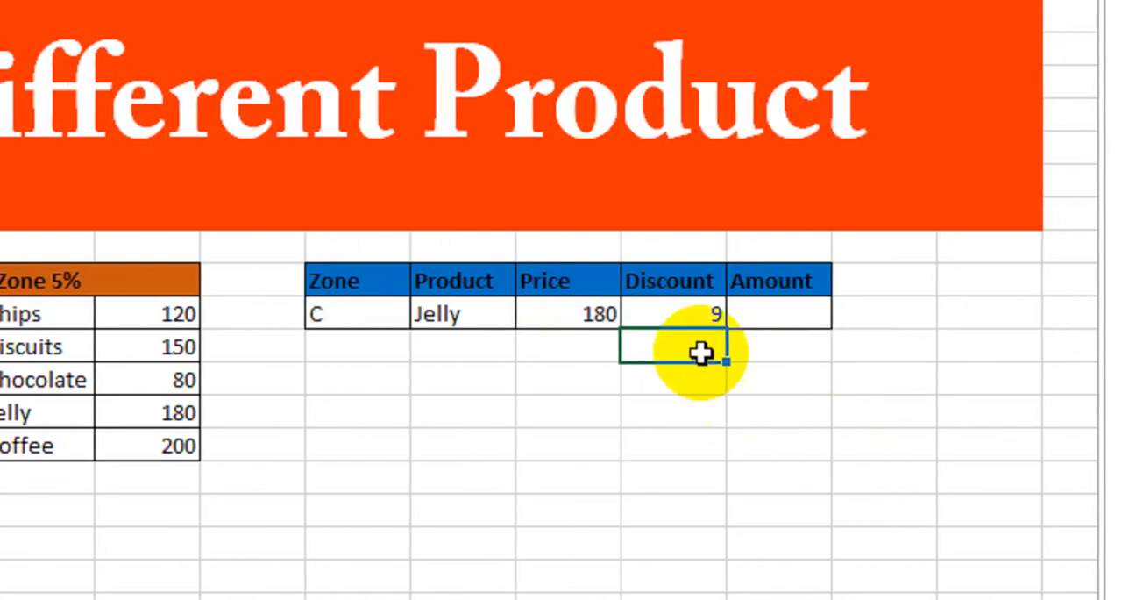
Check the zone C discount in Q10 against the price in P10, and change the zone in N10 to B
click(663, 313)
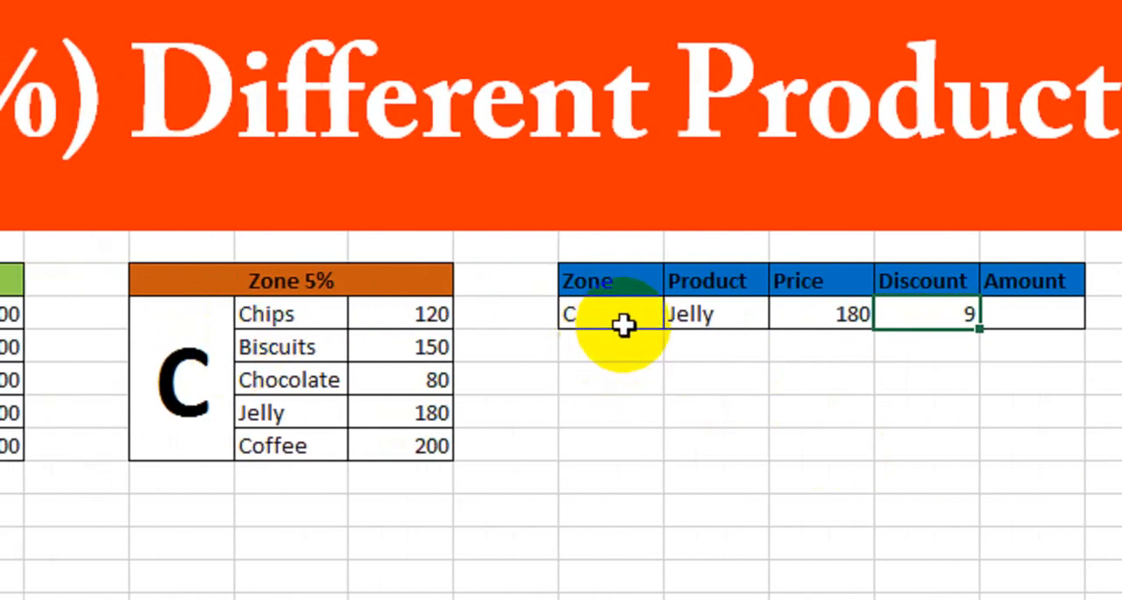
click(824, 316)
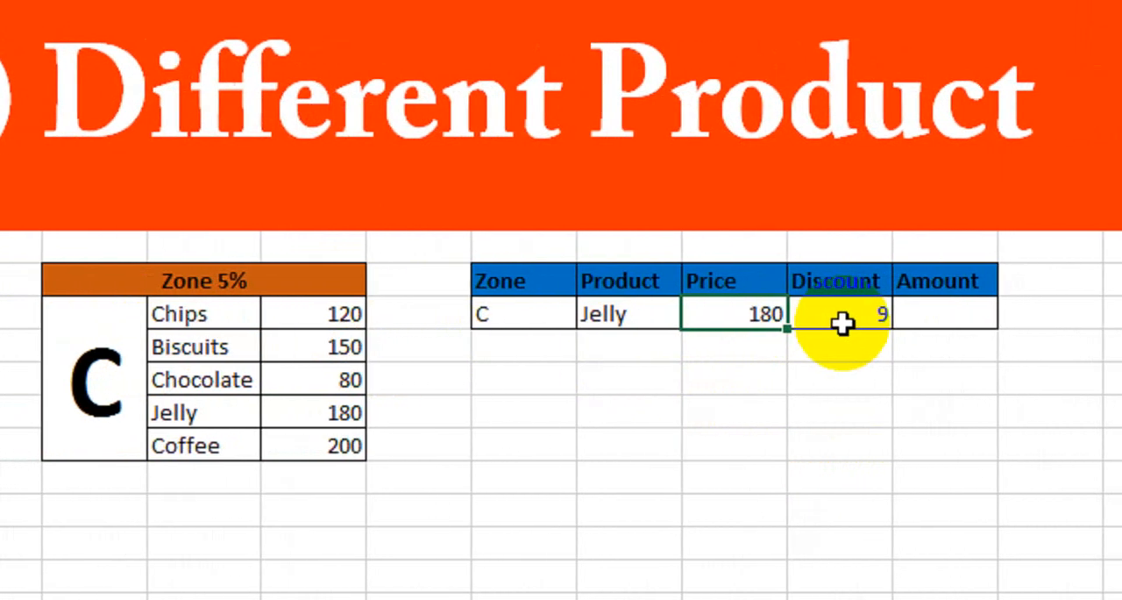
click(525, 316)
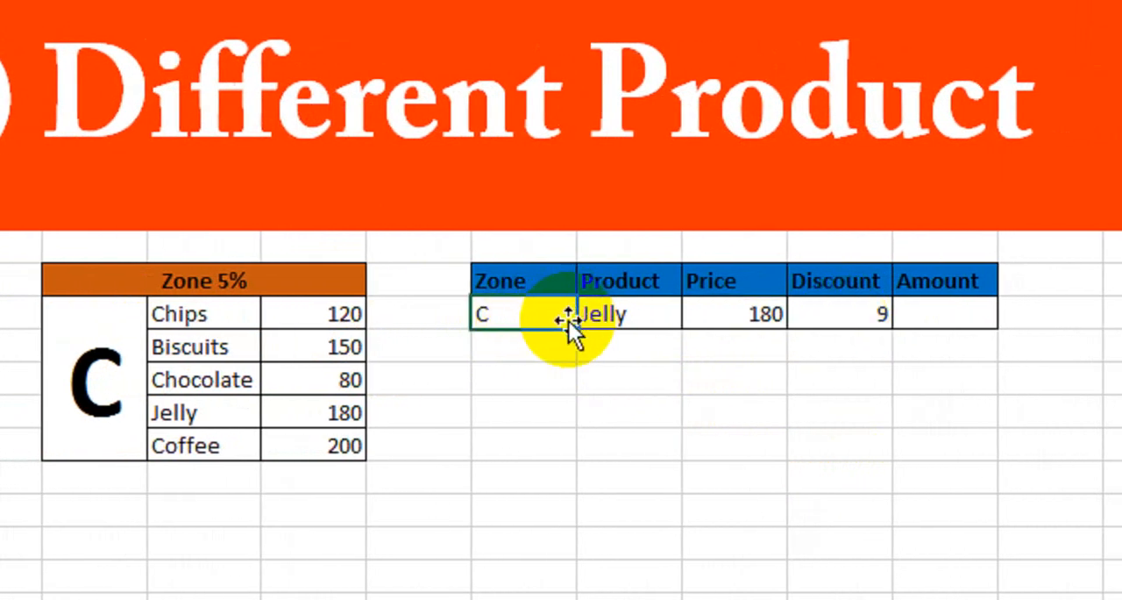
key(Return)
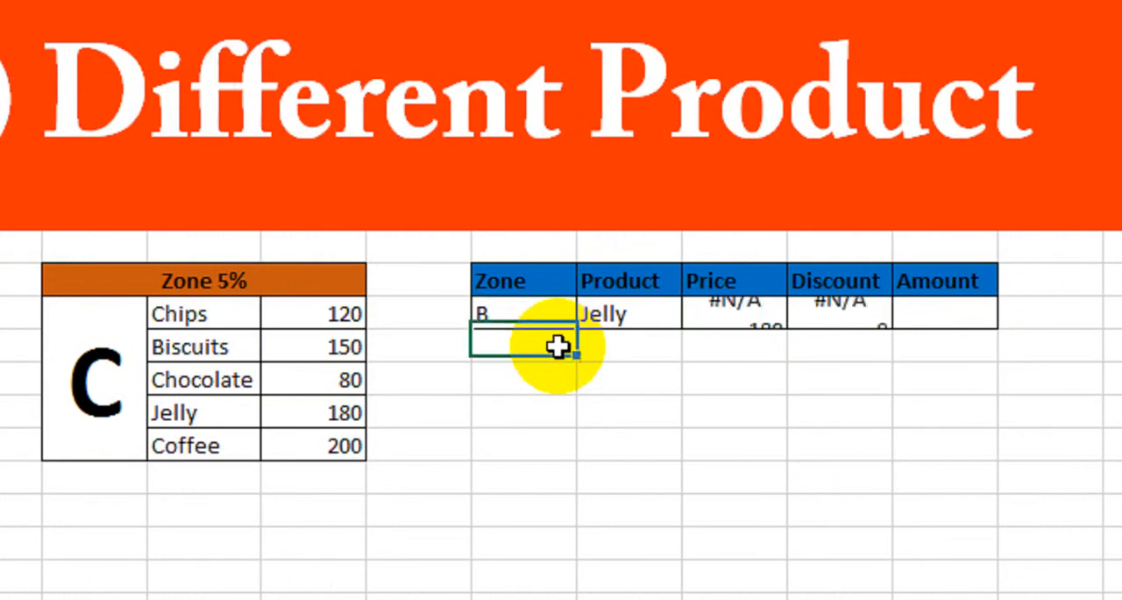